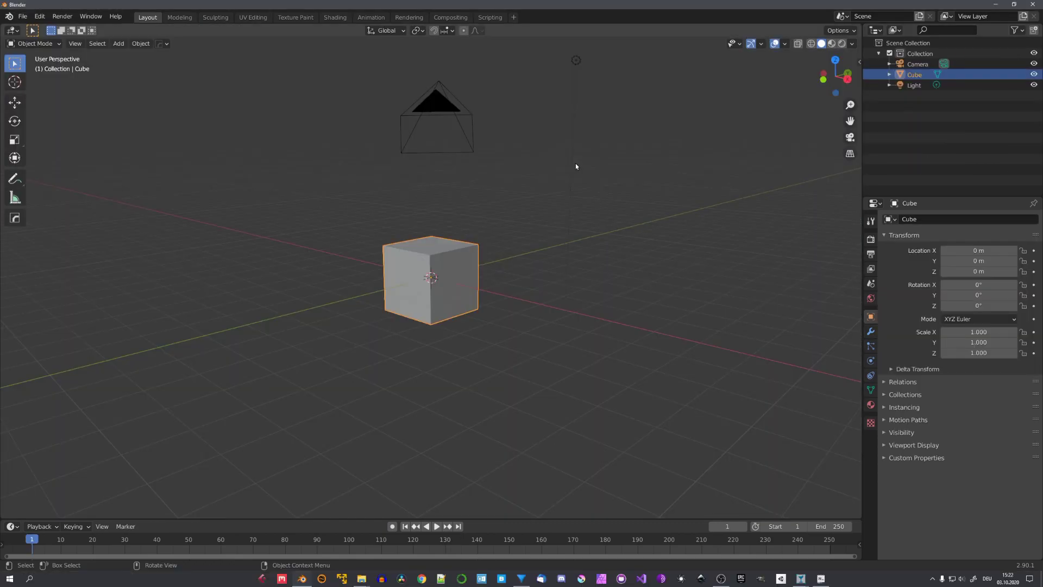
Step: Delete every default object in the scene: the cube, the camera and the light
key("a")
key("Delete")
mouse_move(473, 271)
middle_mouse_down()
mouse_move(496, 267)
mouse_move(483, 285)
middle_mouse_up()
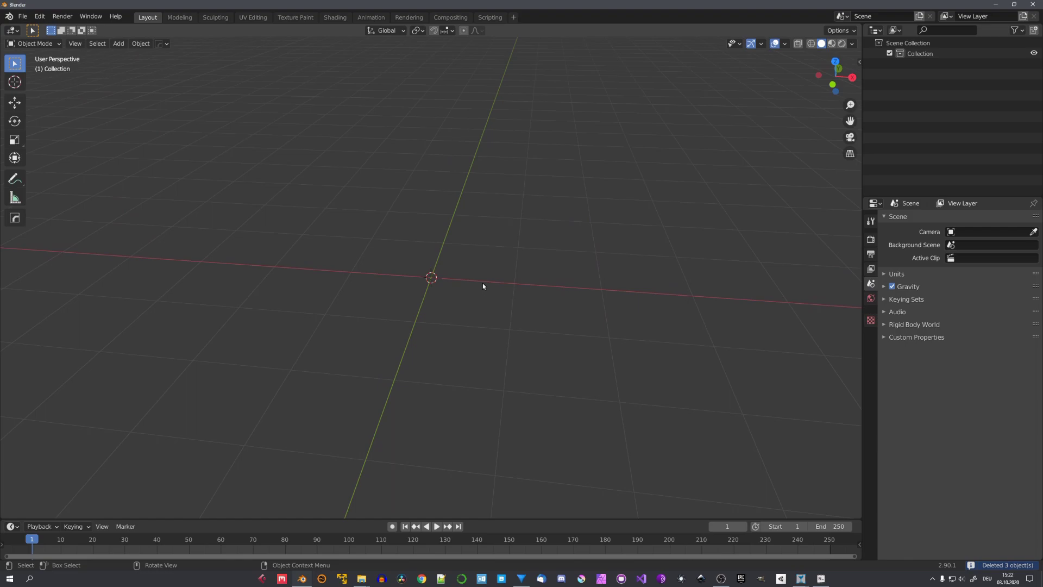
key("shift+a")
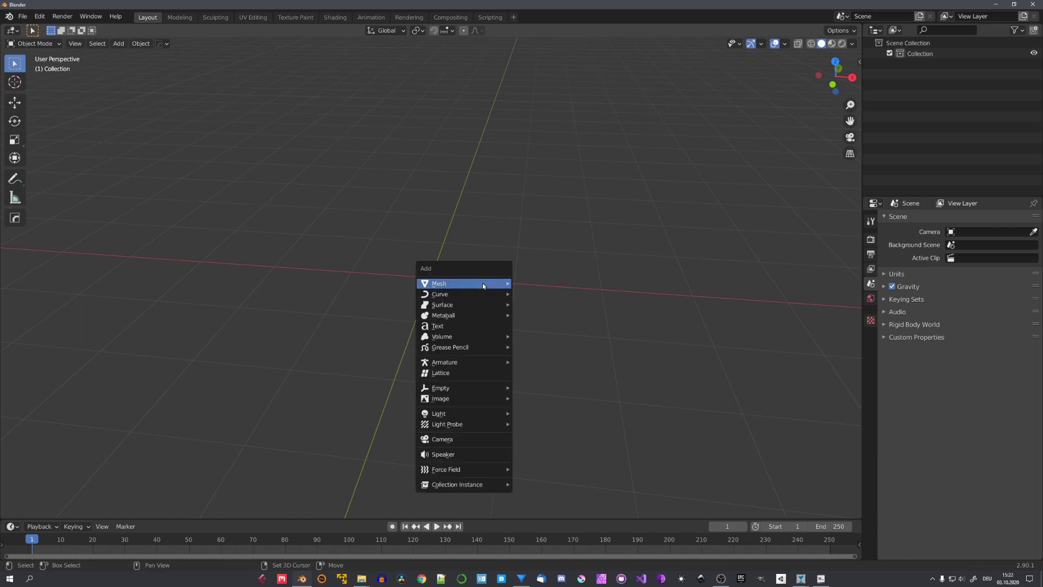
key("Escape")
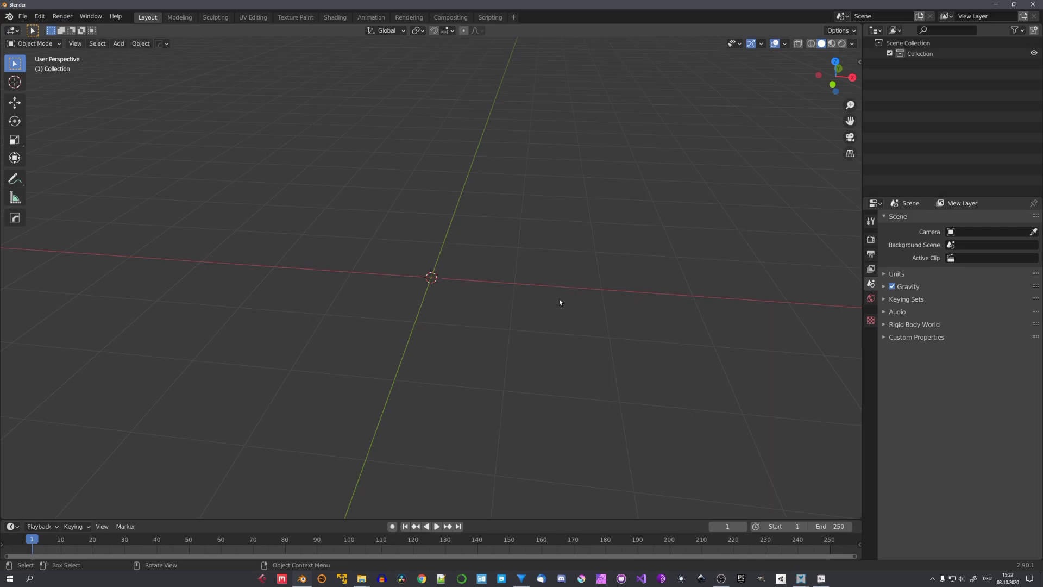
Step: View the chain-link fence reference image in Chrome and return to Blender
middle_click_drag(559, 298, 531, 303)
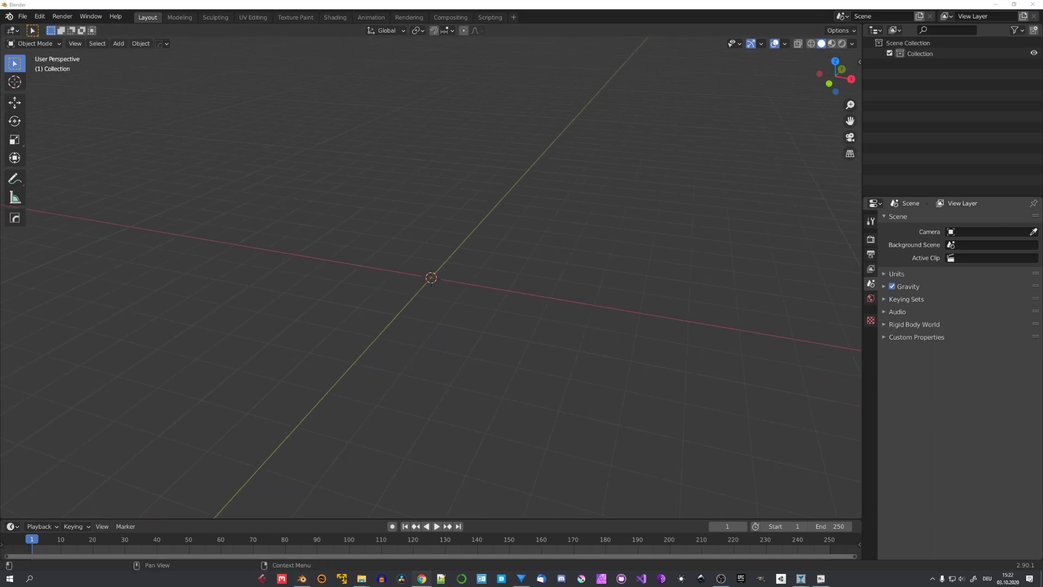
left_click_drag(1042, 120, 624, 0)
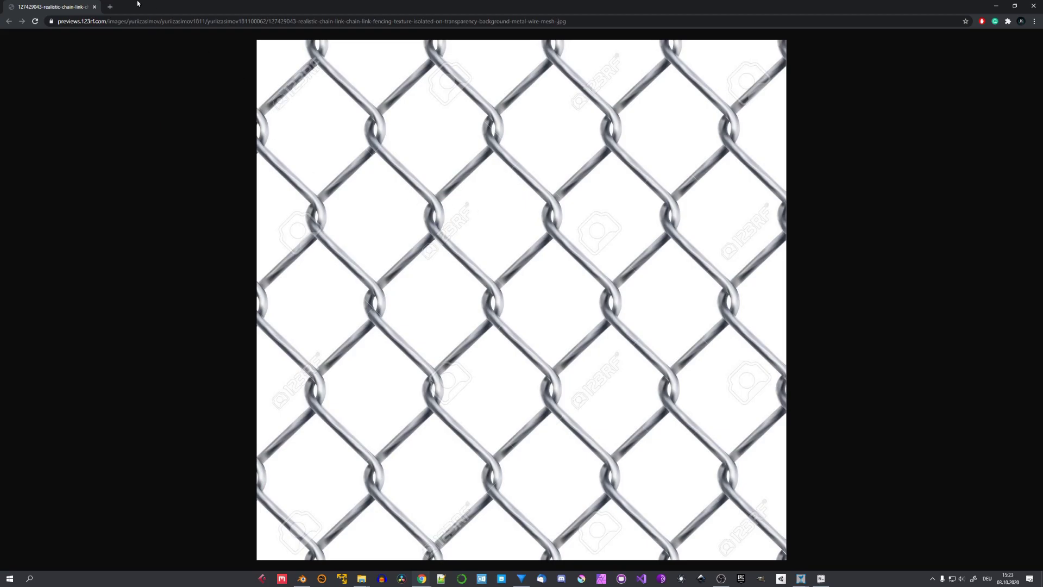
key("alt+Tab")
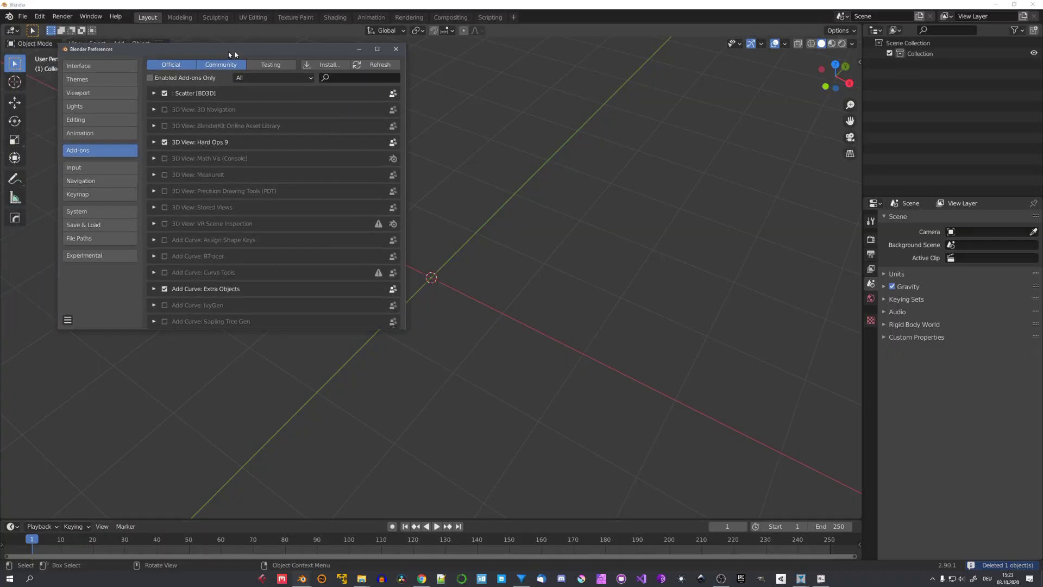
Step: Search the add-ons preferences for "rig" to check the Rigify add-on, and close the preferences
left_click_drag(233, 51, 253, 52)
left_click(373, 76)
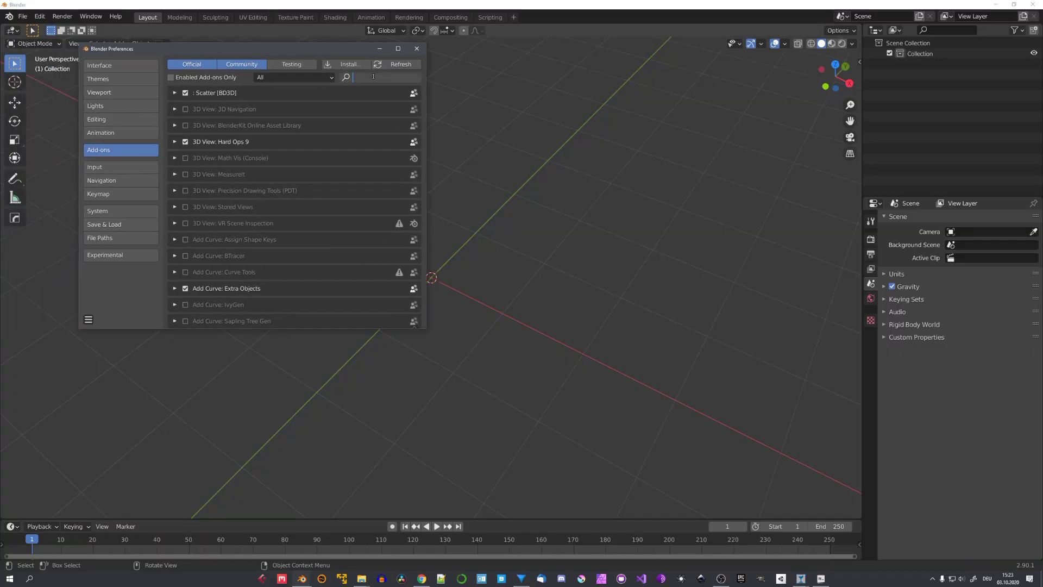
type("rig")
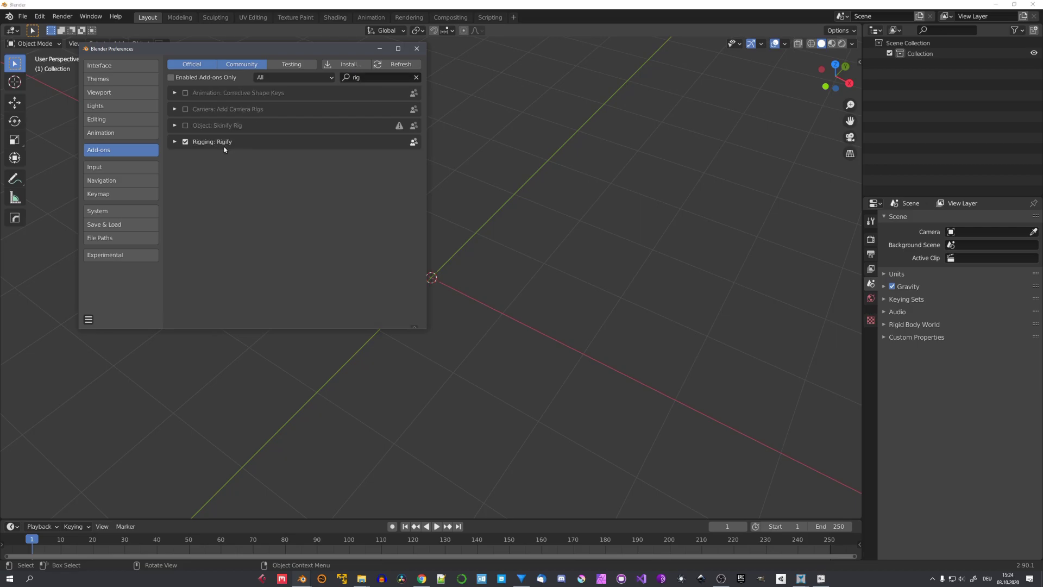
left_click_drag(323, 49, 319, 81)
left_click(417, 79)
Step: Add a Human (Meta-Rig) armature to the scene as a size reference
key("shift+a")
mouse_move(428, 321)
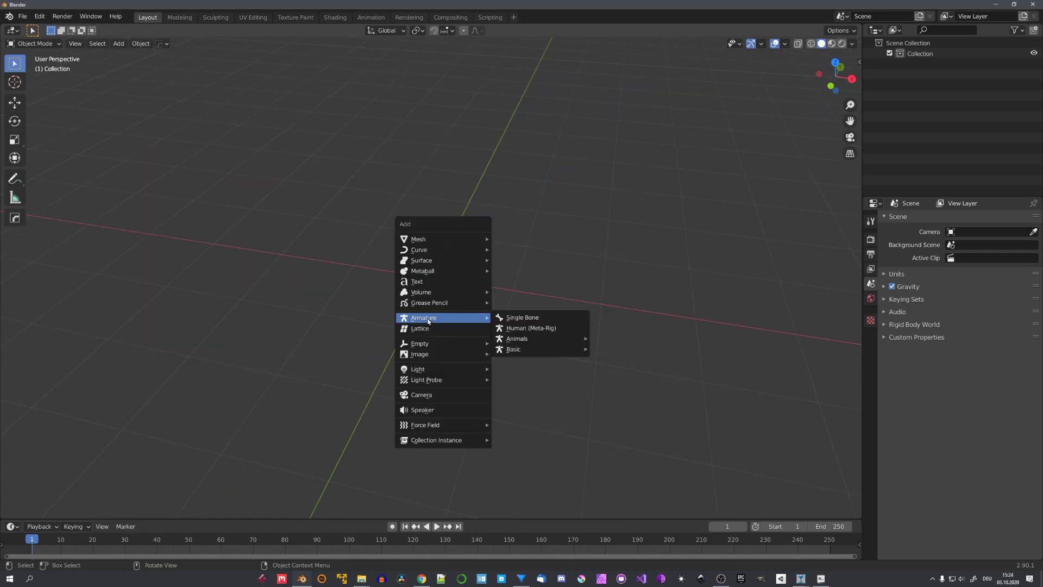
left_click(530, 328)
mouse_move(473, 302)
middle_mouse_down()
mouse_move(463, 277)
mouse_move(465, 315)
middle_mouse_up()
Step: Move the human armature -3 m along the Y axis and deselect it
key("KP_1")
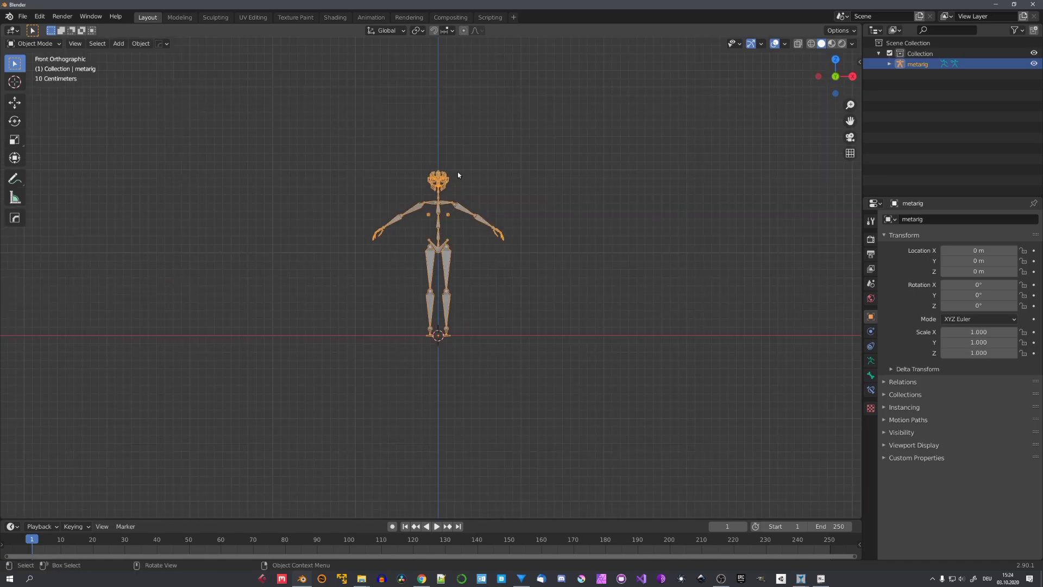
scroll(457, 284, "up", 1)
middle_click_drag(457, 175, 436, 308, "shift")
key("g")
key("y")
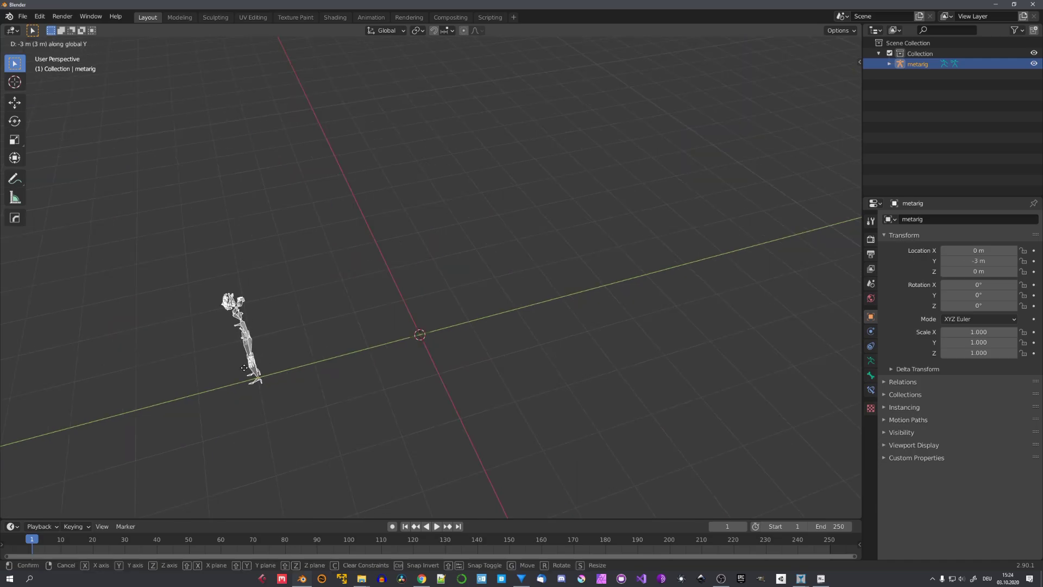
left_click(345, 384, "ctrl")
middle_click_drag(344, 384, 427, 342)
left_click(427, 341)
Step: Add a plane mesh at the world origin
key("shift+a")
mouse_move(456, 280)
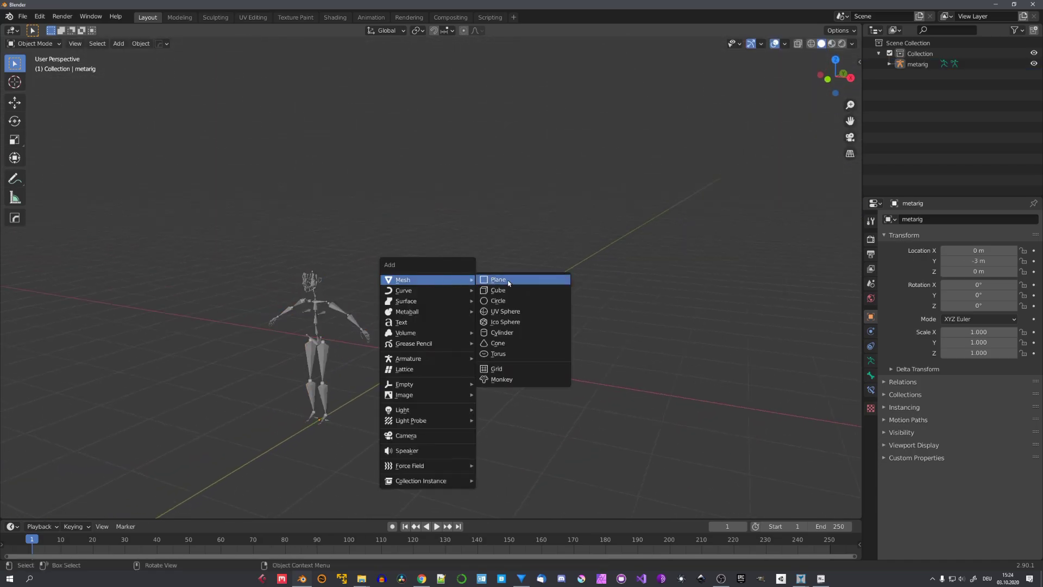
left_click(509, 282)
middle_click_drag(484, 302, 465, 283)
Step: Rotate the plane 90 degrees about X and 45 degrees about Y so it stands as a diamond
type("r")
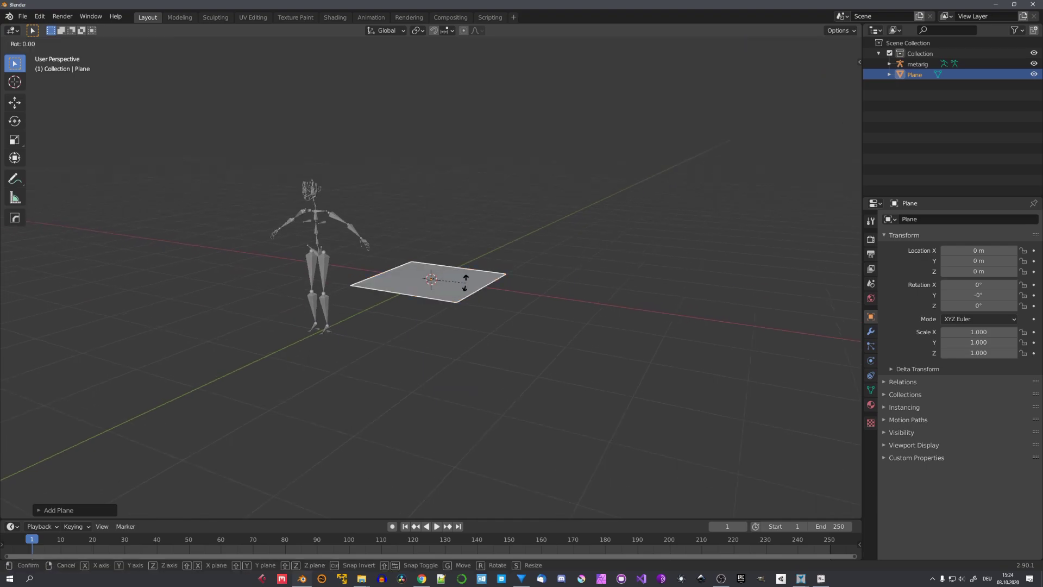
type("x")
type("90")
key("Return")
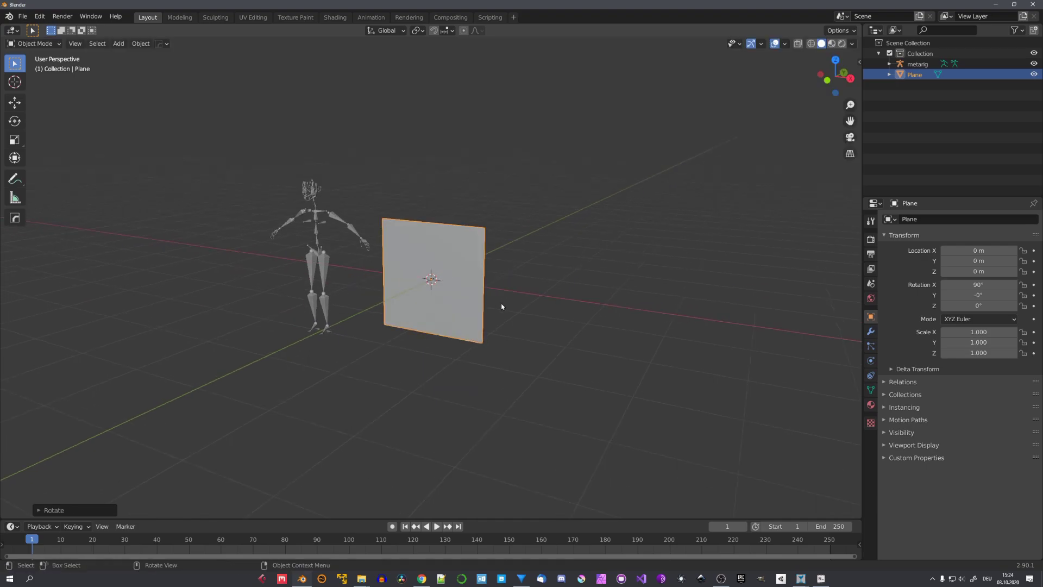
type("ry45")
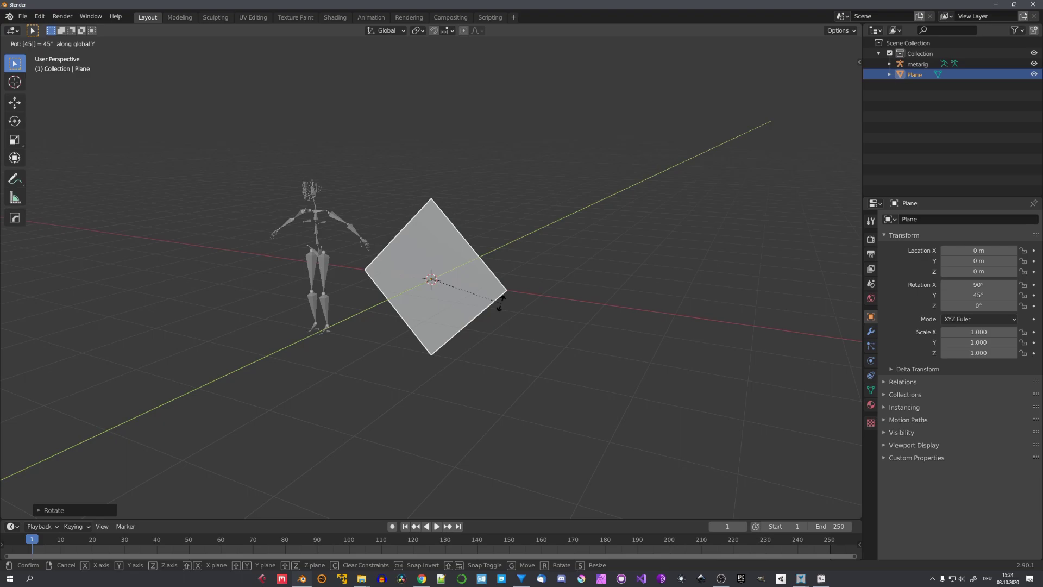
key("Return")
middle_click_drag(449, 309, 456, 307)
Step: Delete the diamond's face and its two edges on the positive X side, keeping an open V-shaped outline
key("2")
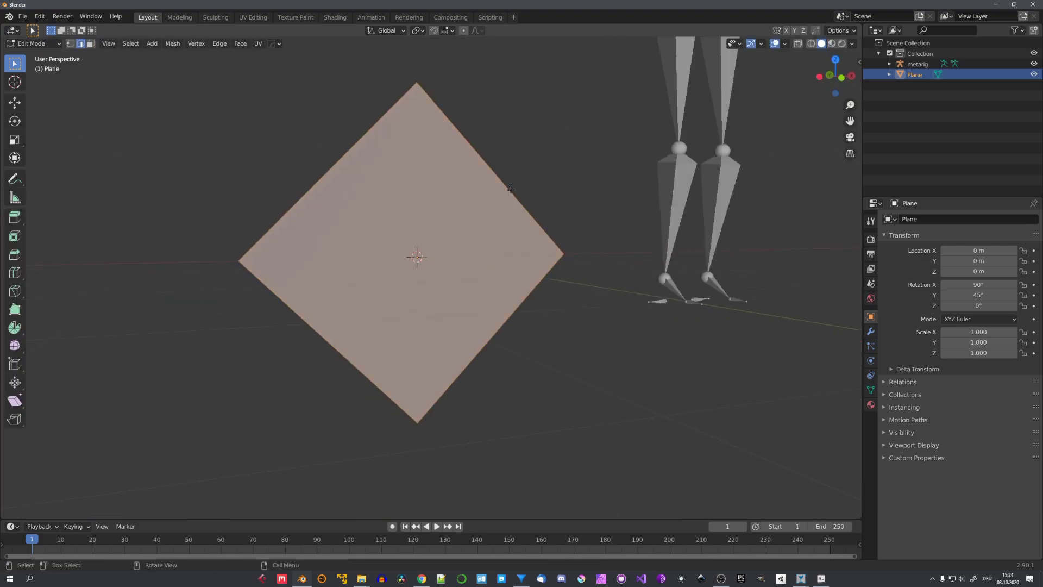
left_click(510, 189)
middle_click_drag(506, 260, 505, 265)
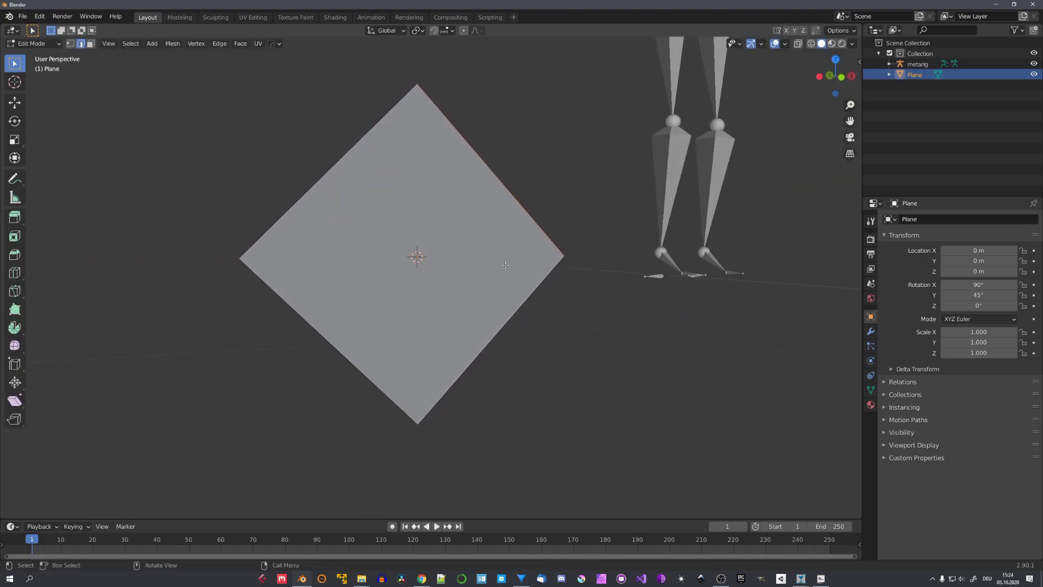
key("x")
left_click(496, 275)
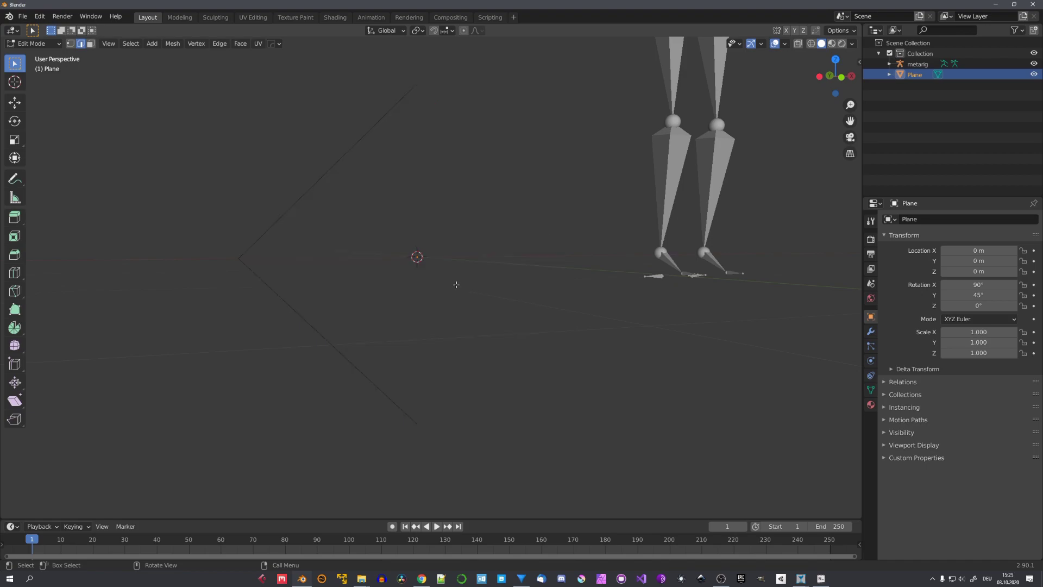
middle_click_drag(455, 284, 454, 282)
key("Tab")
Step: Scale the V-shaped outline down uniformly to about 0.051
middle_click_drag(382, 284, 473, 293)
scroll(473, 293, "down", 5)
key("s")
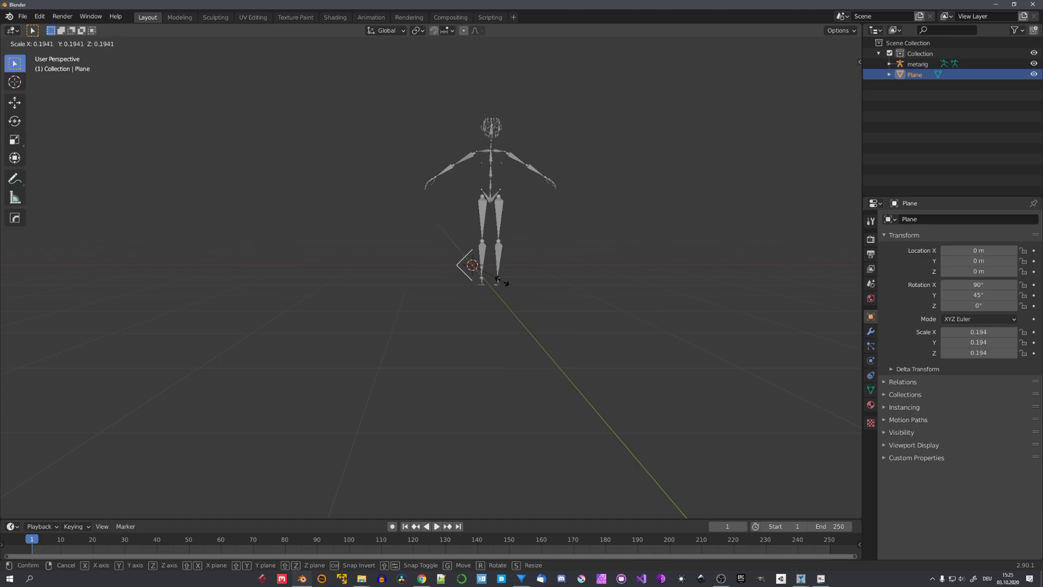
left_click(529, 312)
key("s")
left_click(517, 298)
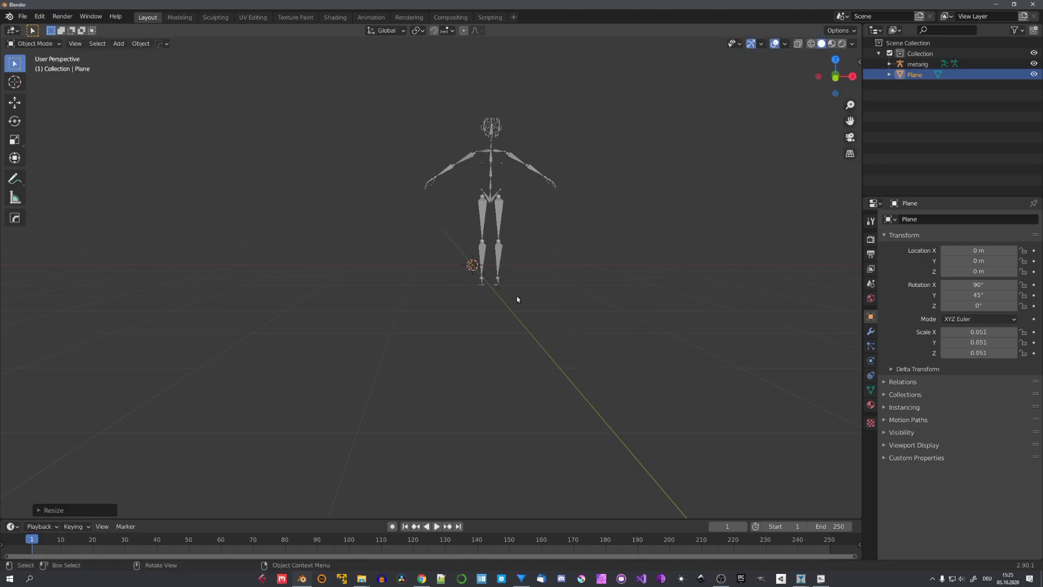
Step: Apply the rotation and scale of the V-shaped outline
middle_click_drag(516, 298, 477, 298)
key("ctrl+a")
left_click_drag(460, 272, 339, 255)
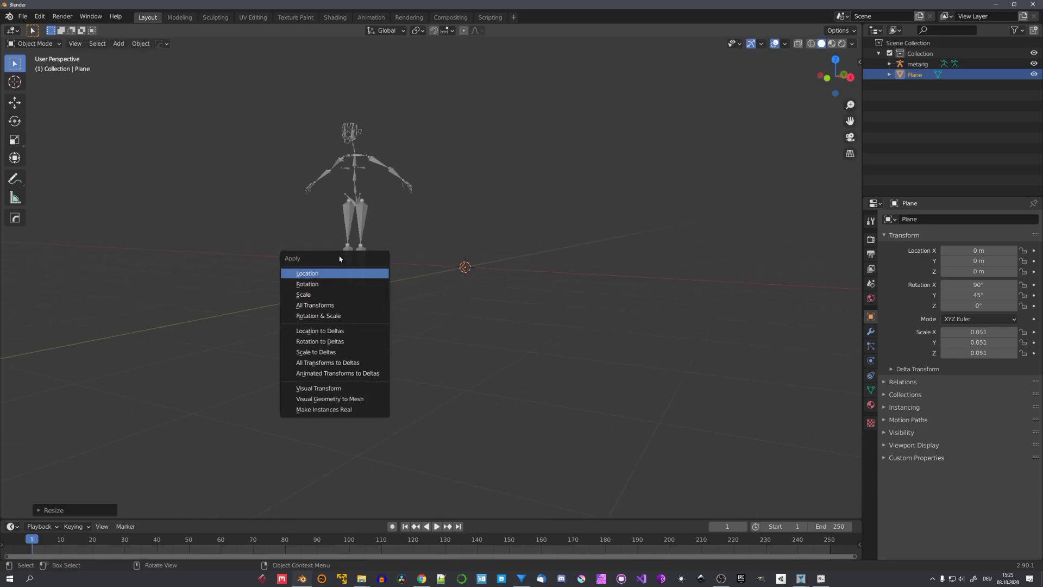
left_click(326, 316)
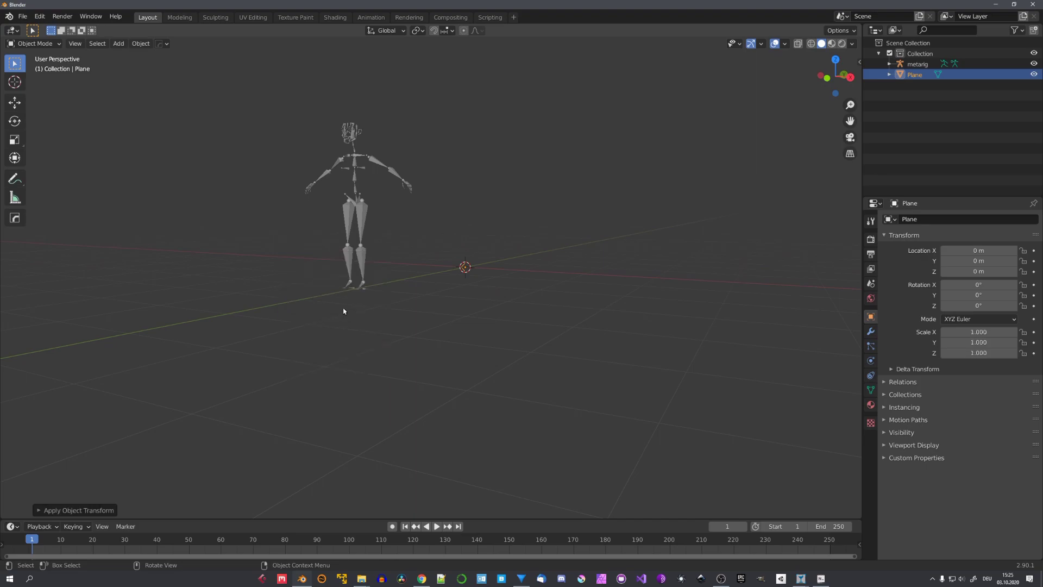
Step: Add an Array modifier to the V-shaped outline with a relative offset of 0 in X and 1 in Z
scroll(432, 299, "up", 5)
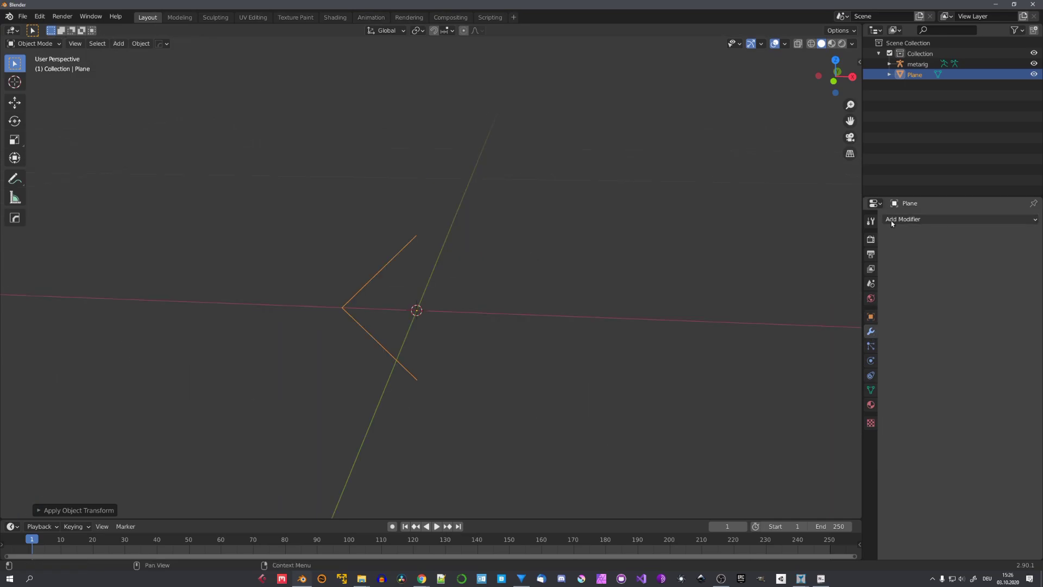
left_click(896, 219)
left_click(820, 243)
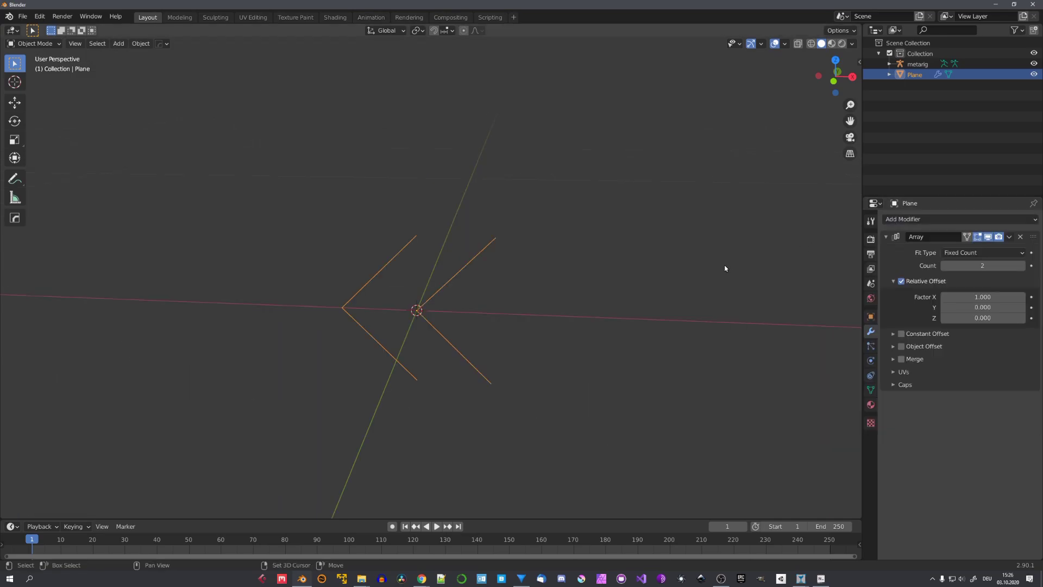
middle_click_drag(724, 268, 715, 301, "shift")
left_click(978, 297)
type("0")
key("Return")
left_click(974, 318)
type("1")
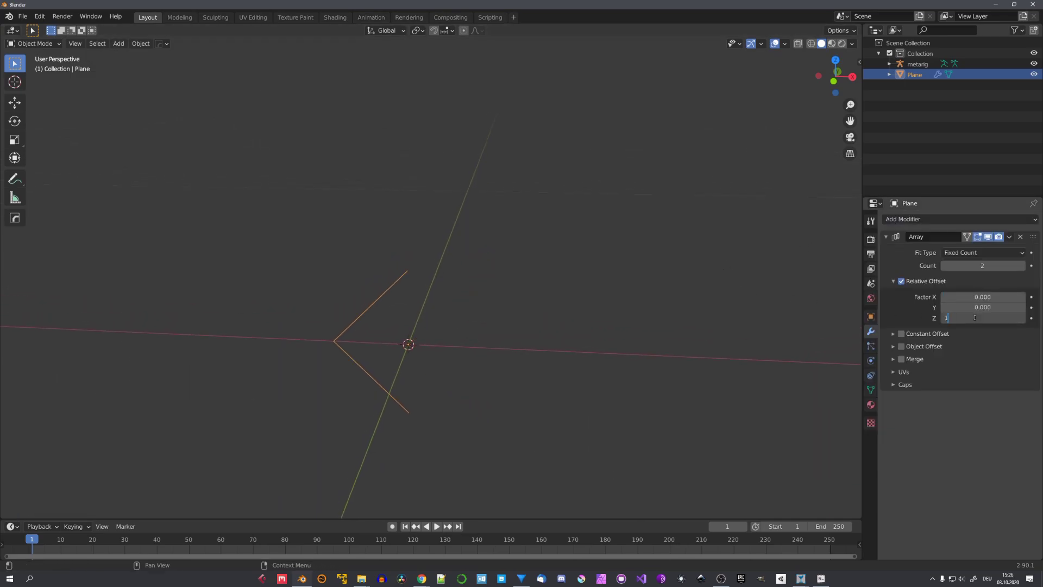
key("Return")
Step: Set the Array modifier's count to 4 to extend the zigzag upwards
middle_click_drag(693, 298, 701, 295)
left_click(1021, 266)
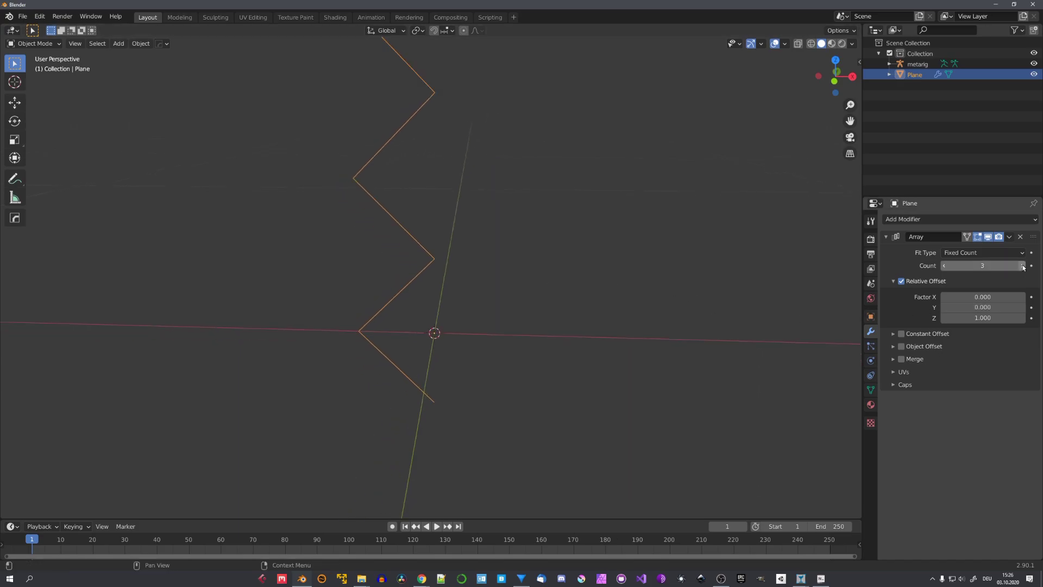
left_click(1021, 266)
middle_click_drag(679, 330, 676, 318)
scroll(675, 318, "down", 5)
scroll(676, 318, "down", 8)
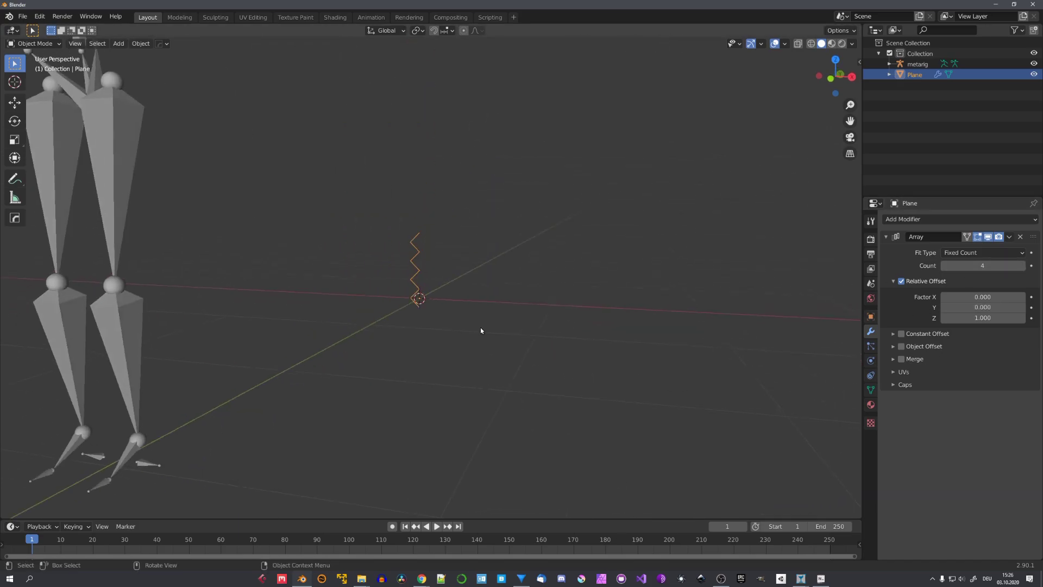
scroll(445, 261, "up", 10)
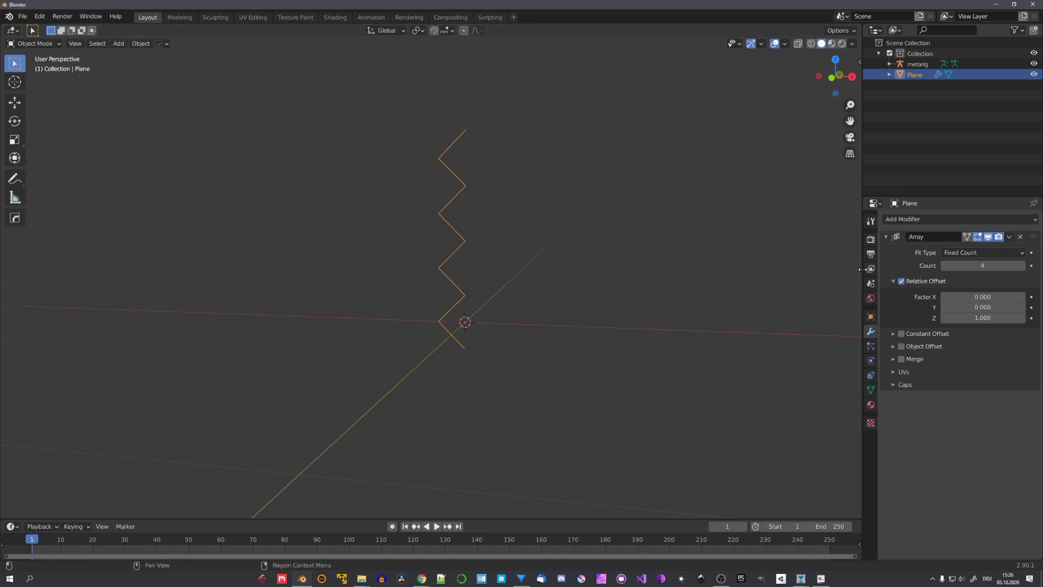
middle_click_drag(822, 270, 501, 243)
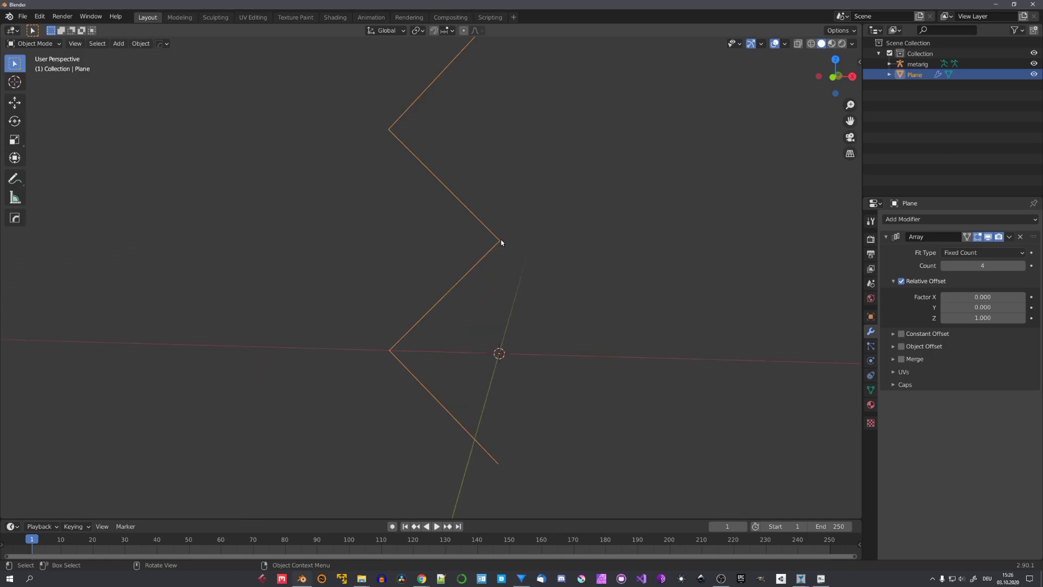
Step: Add a Bevel modifier to the zigzag, affecting vertices, with its limit method set to Angle
left_click(886, 236)
left_click(897, 219)
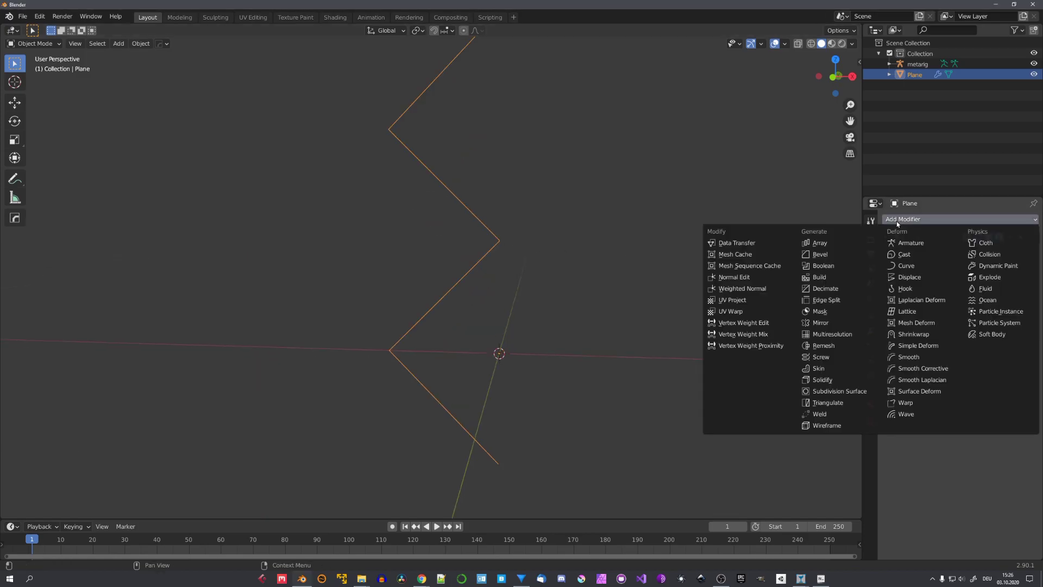
left_click(820, 254)
middle_click_drag(701, 293, 706, 274)
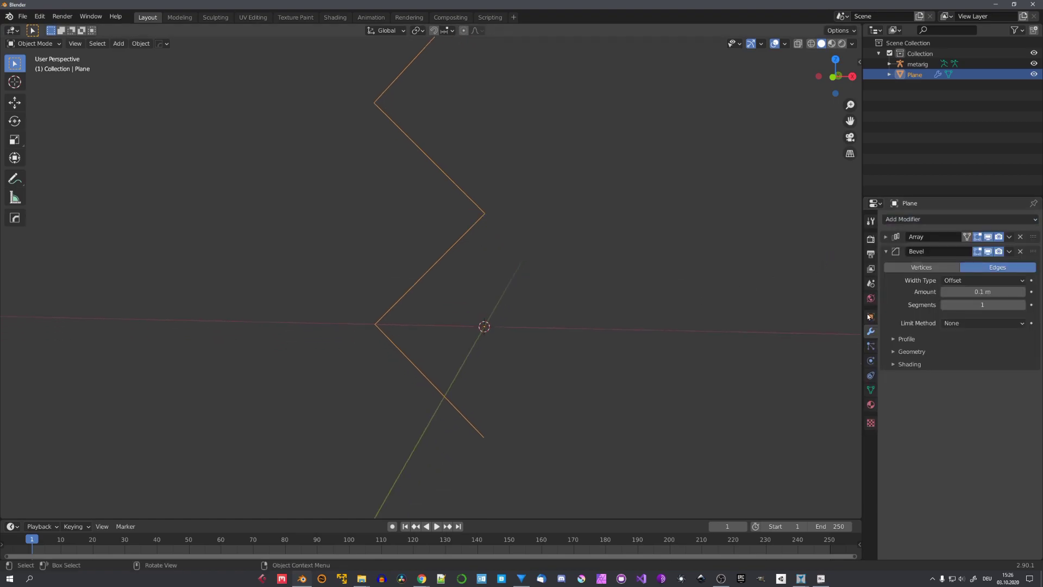
left_click(921, 267)
left_click(972, 322)
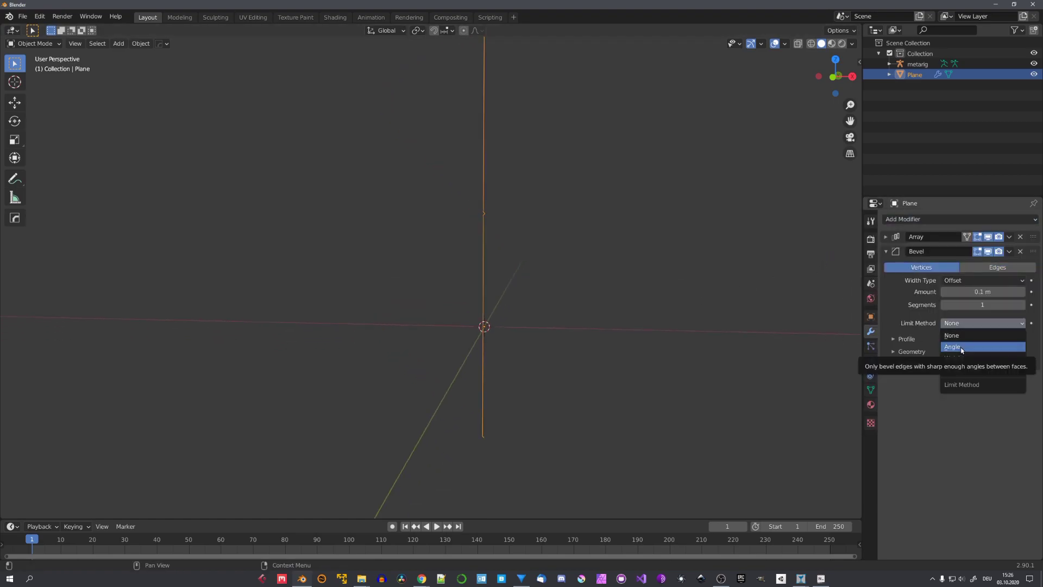
left_click(960, 347)
middle_click_drag(755, 348, 669, 343)
Step: Enable Merge in the Array modifier while the Bevel's viewport display is temporarily off, and inspect the beveled zigzag
left_click(988, 251)
left_click(886, 237)
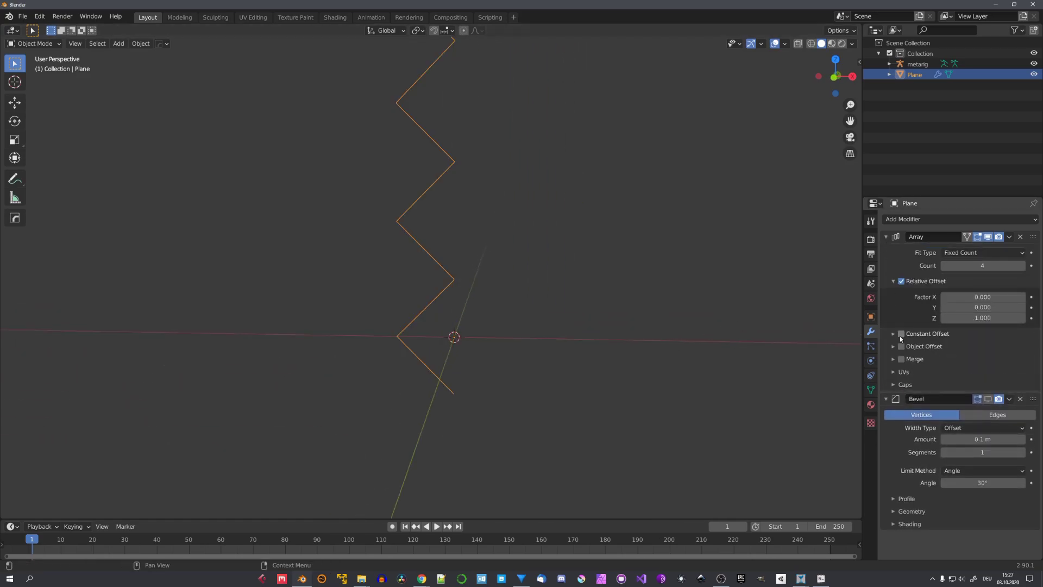
left_click(901, 359)
middle_click_drag(653, 347, 544, 315)
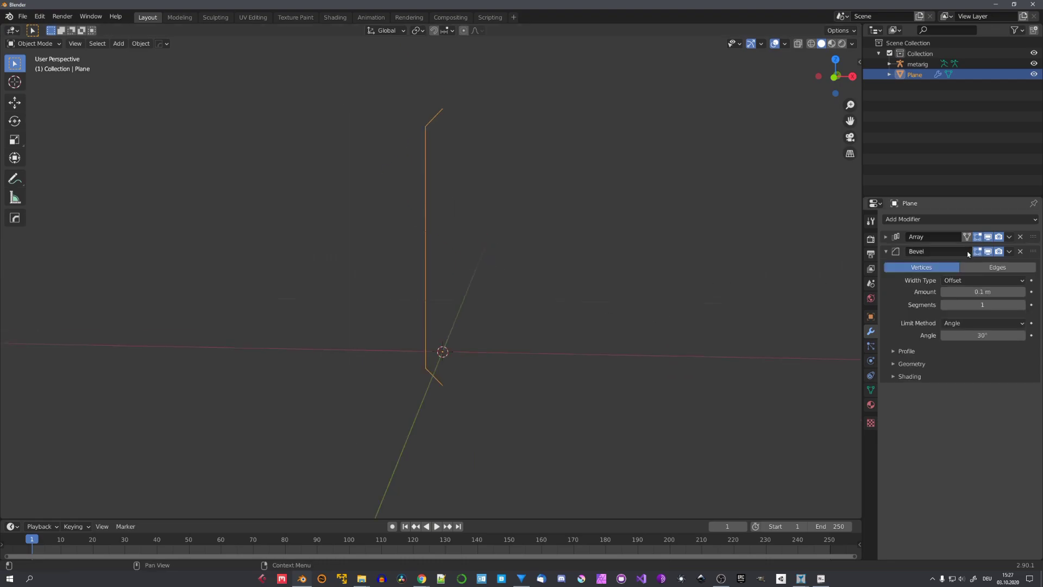
scroll(529, 251, "up", 1)
middle_click_drag(556, 263, 524, 301)
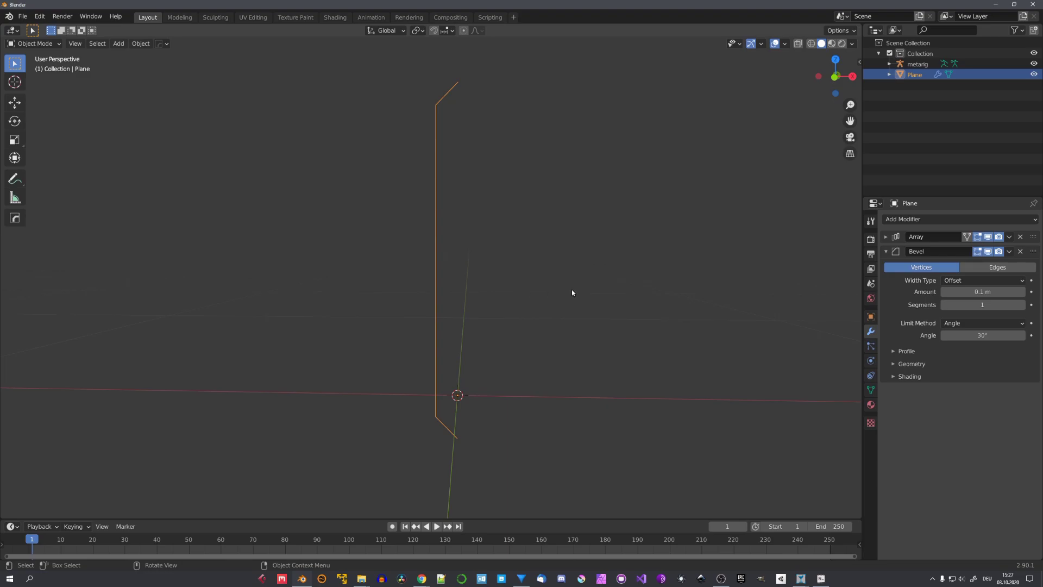
Step: Set the Bevel modifier's amount to 0.01 m and its segments to 5 to round the zigzag's corners
left_click(982, 292)
type("0.004")
key("Return")
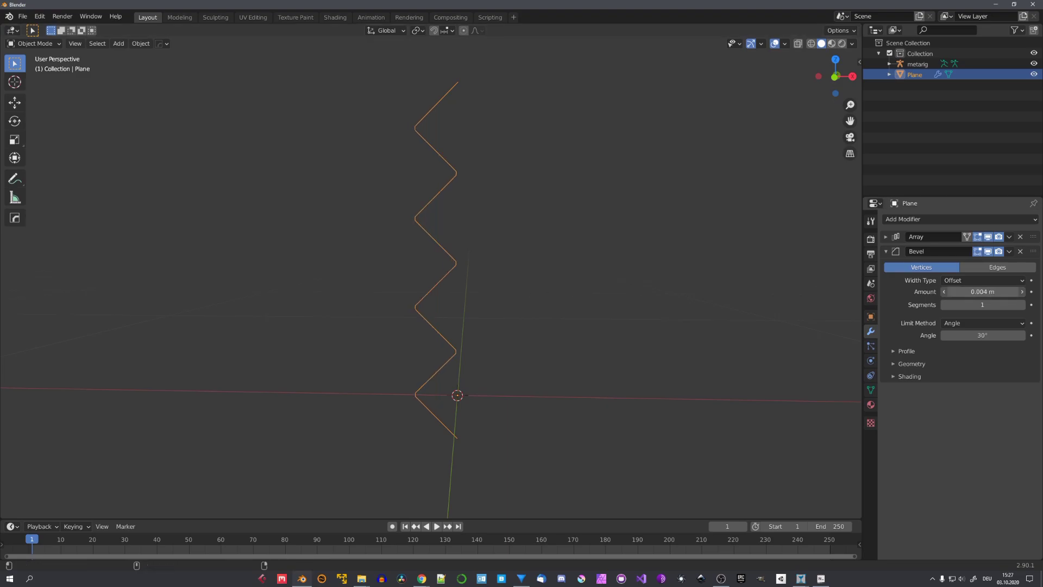
left_click_drag(982, 292, 992, 293)
scroll(658, 291, "up", 5)
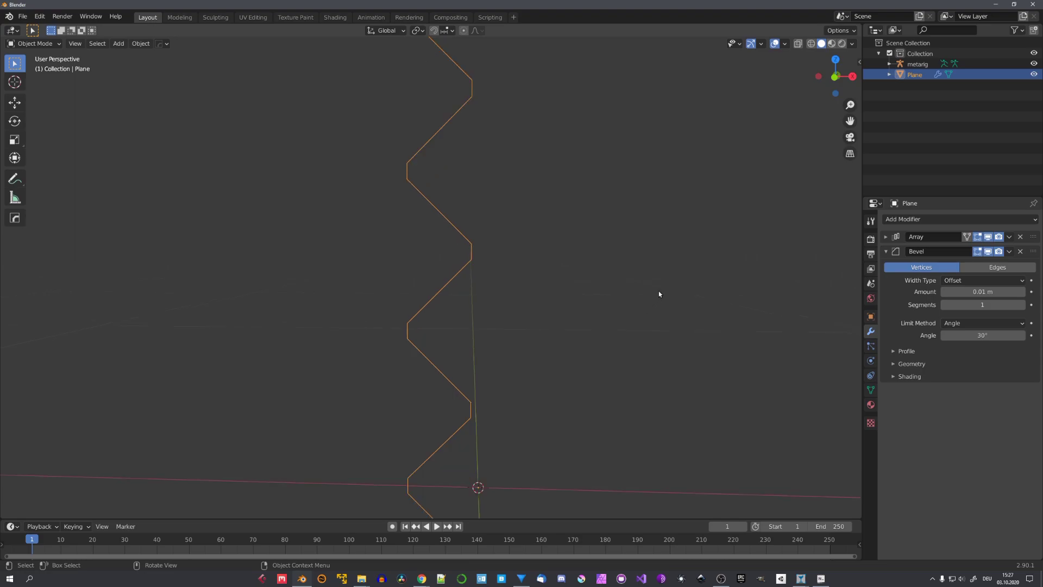
left_click(1021, 305)
left_click(1022, 304)
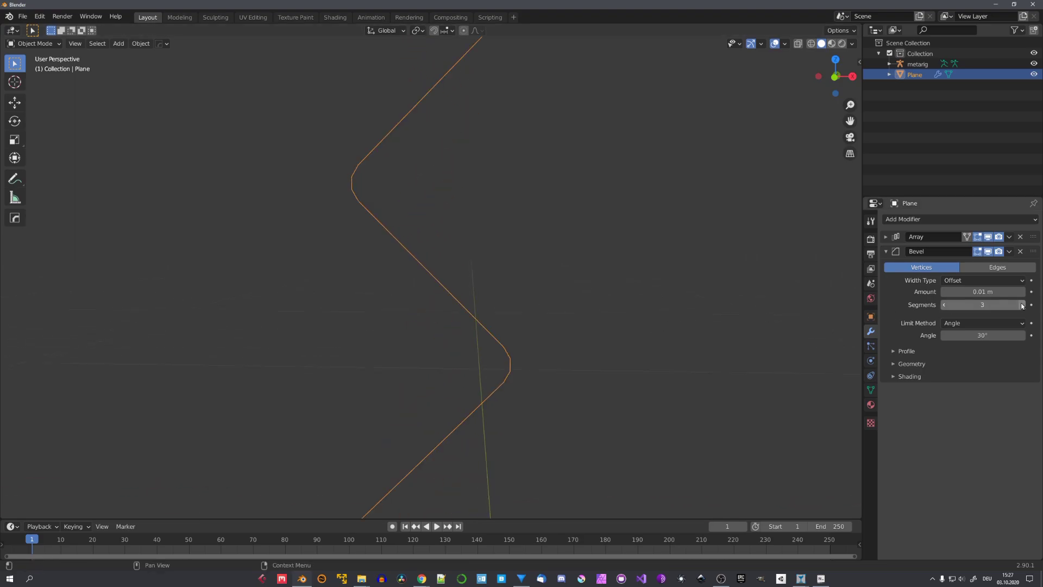
left_click(1021, 305)
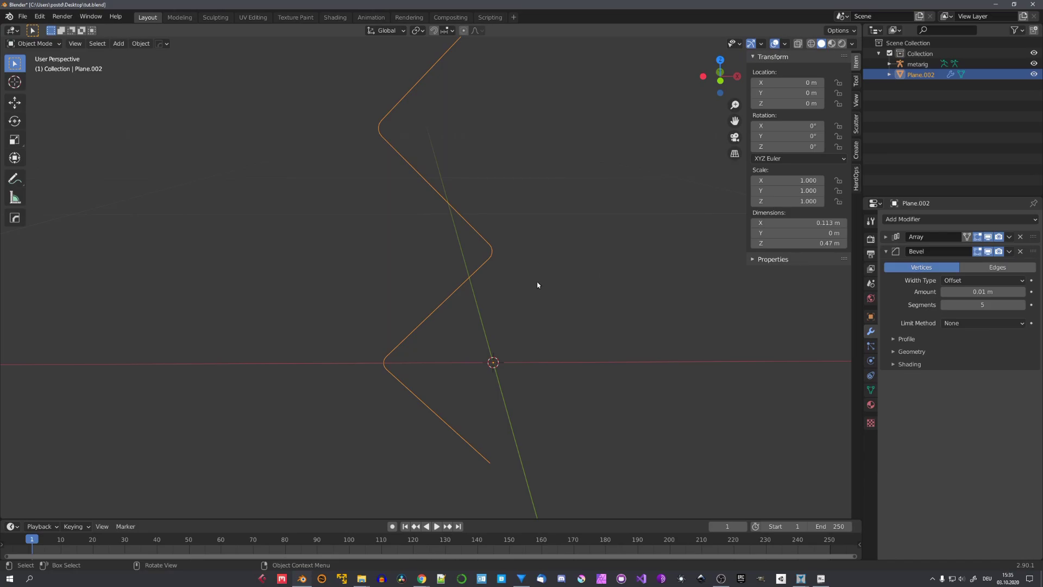
Step: Add a Skin modifier after the Bevel on the zigzag line
middle_click_drag(529, 280, 519, 273)
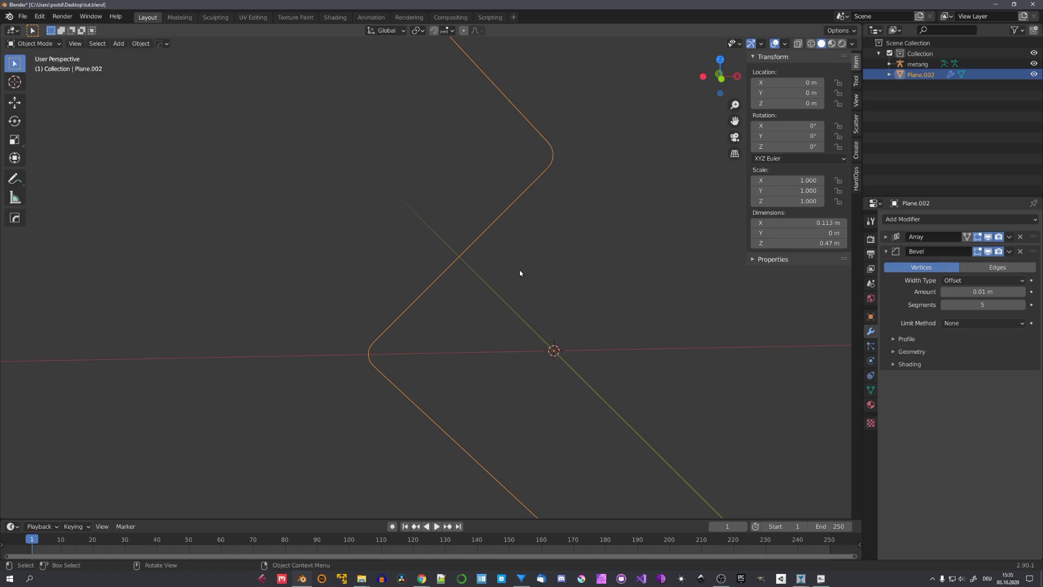
left_click(959, 219)
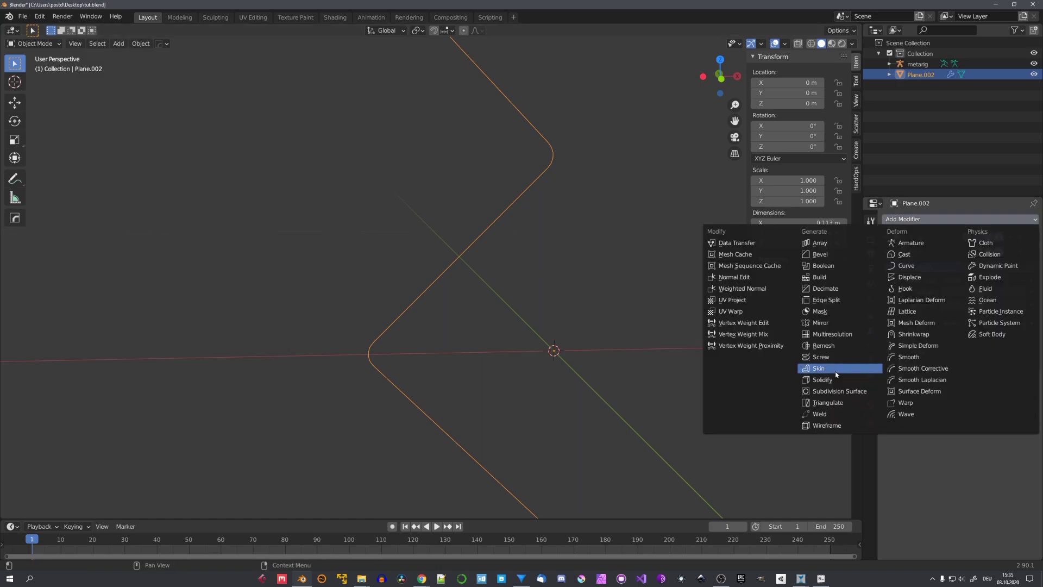
left_click(836, 369)
scroll(780, 371, "down", 5)
middle_click_drag(706, 352, 531, 328)
Step: In Edit Mode, scale the zigzag's skin radius down to about 0.002 to form a thin wire
key("Tab")
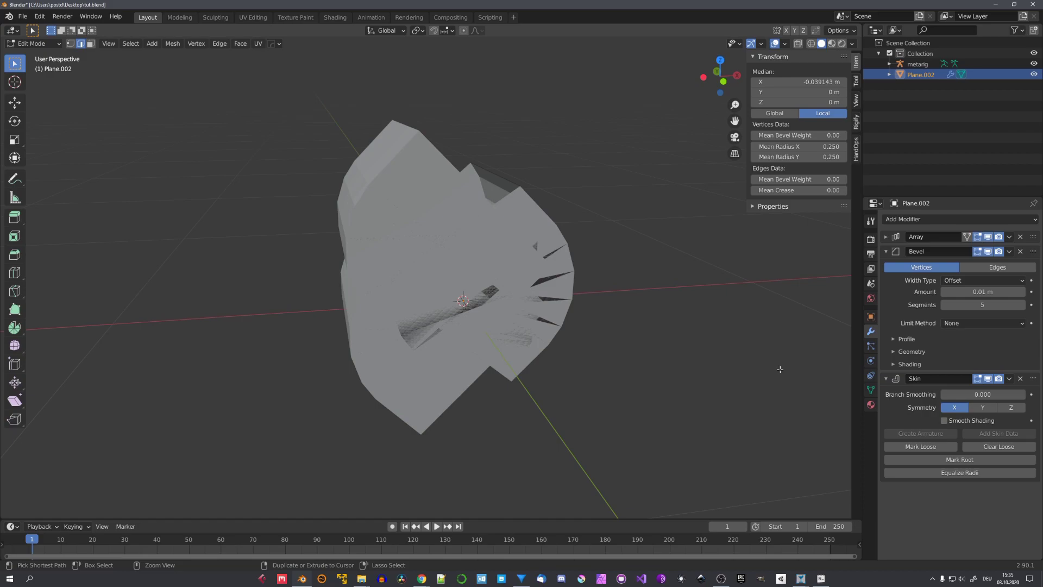
key("ctrl+a")
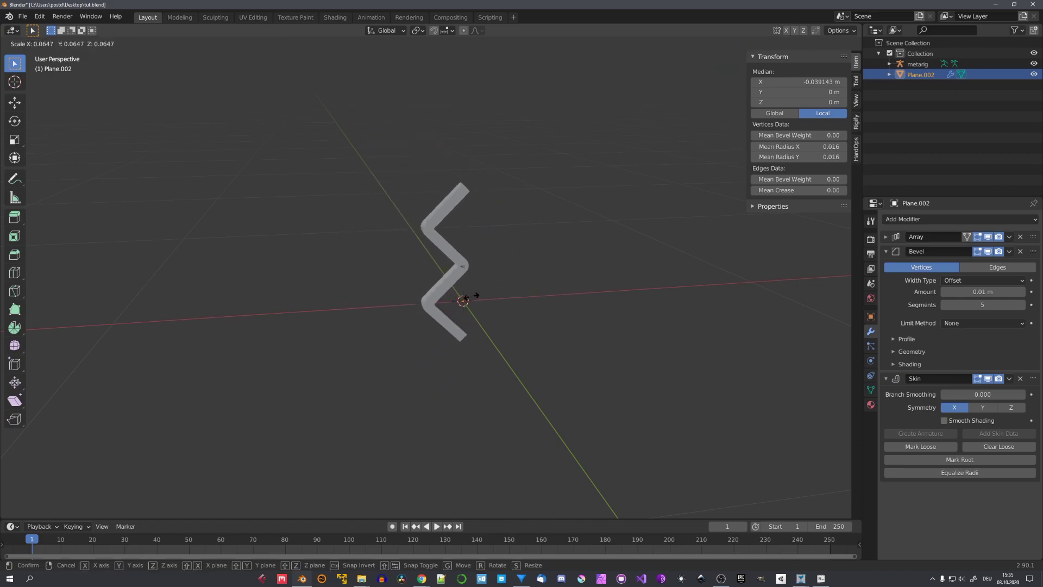
left_click(566, 330)
scroll(565, 331, "up", 6)
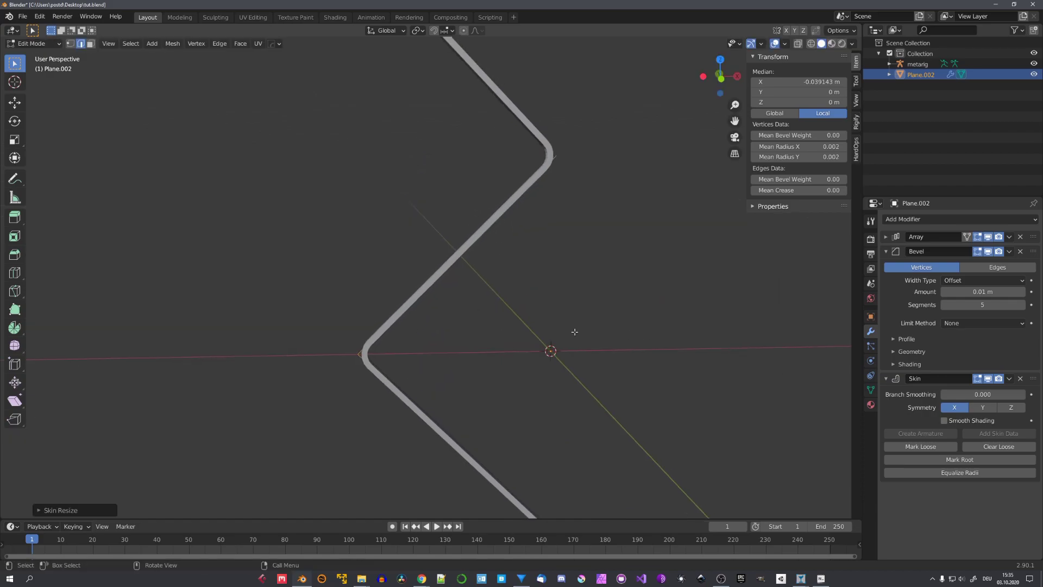
middle_click_drag(574, 332, 587, 333)
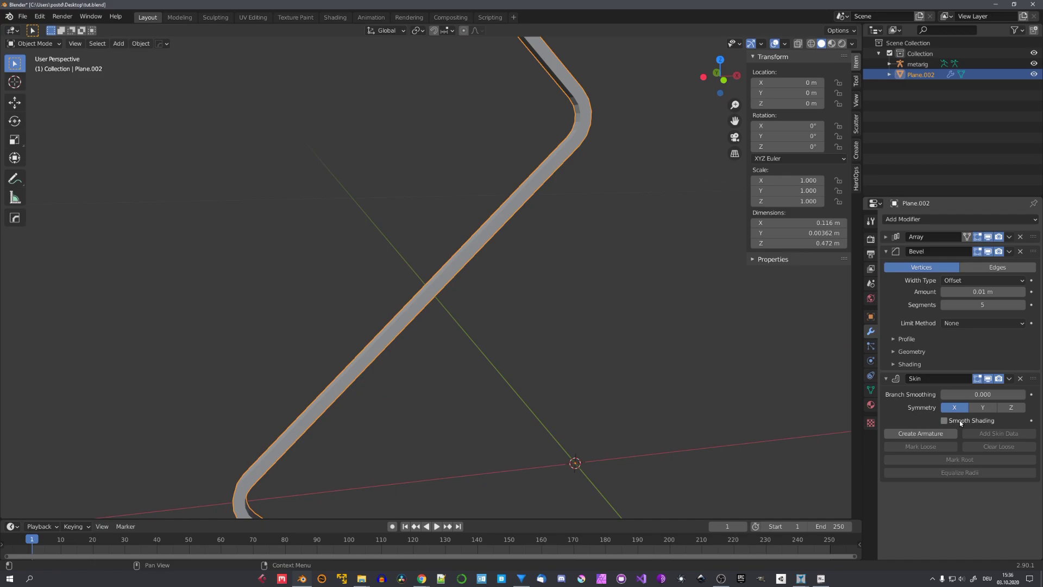
Step: Enable Smooth Shading in the Skin modifier and inspect the deselected wire
left_click(959, 420)
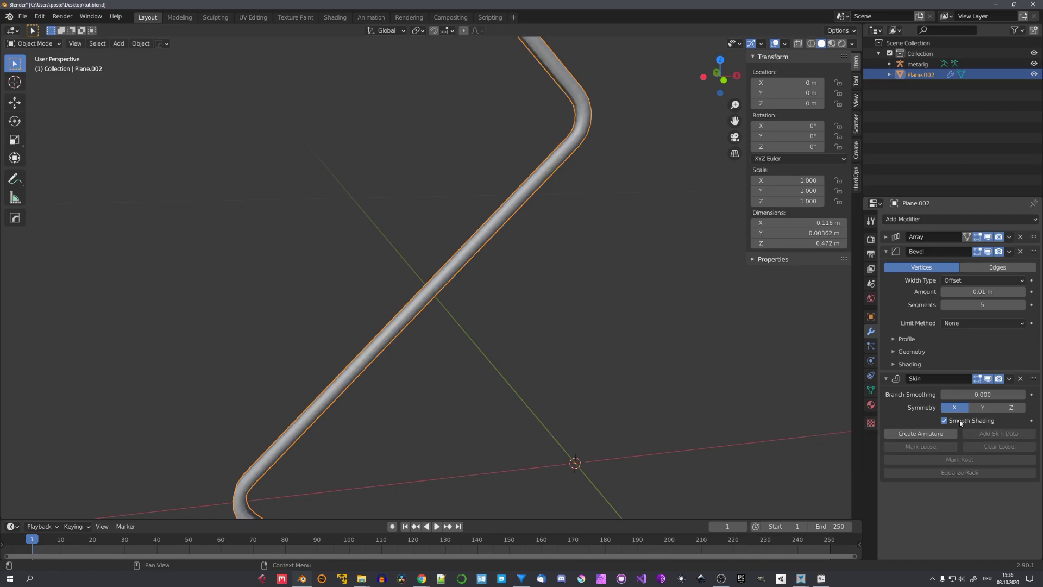
mouse_move(674, 342)
middle_mouse_down()
mouse_move(540, 342)
mouse_move(549, 328)
middle_mouse_up()
left_click(664, 346)
scroll(641, 347, "down", 4)
scroll(540, 342, "up", 5)
scroll(540, 342, "down", 2)
Step: Collapse the existing modifiers, add a Subdivision Surface modifier to the wire and adjust its viewport level
left_click(886, 251, "ctrl")
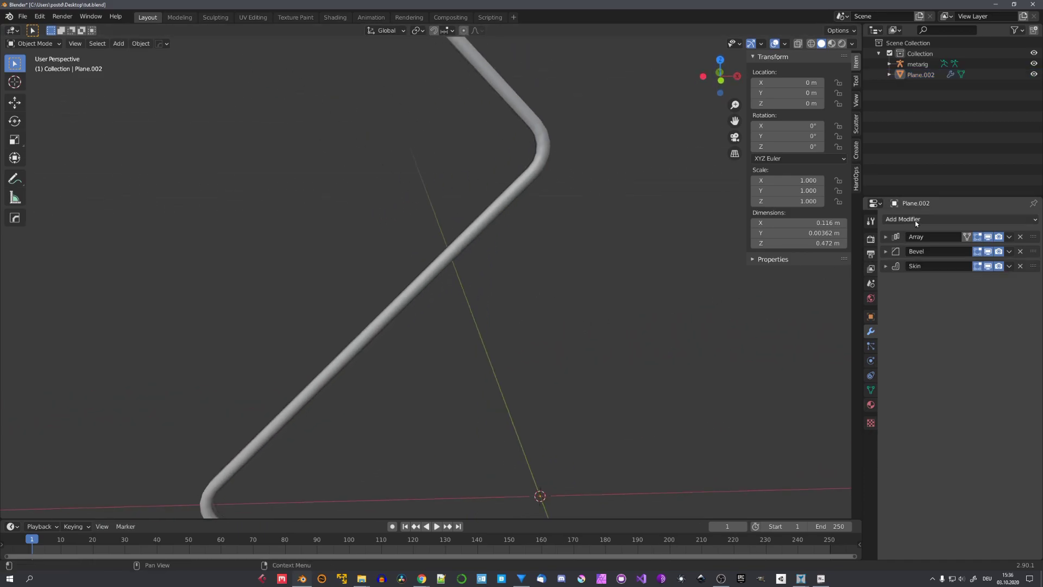
left_click(904, 219)
left_click(772, 390)
left_click(1021, 309)
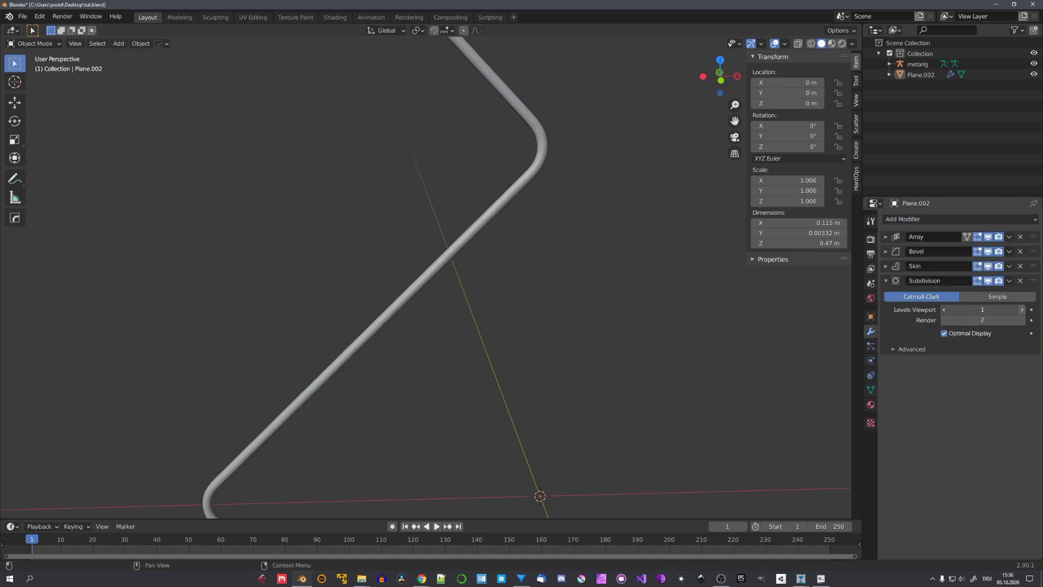
middle_click_drag(608, 341, 582, 337)
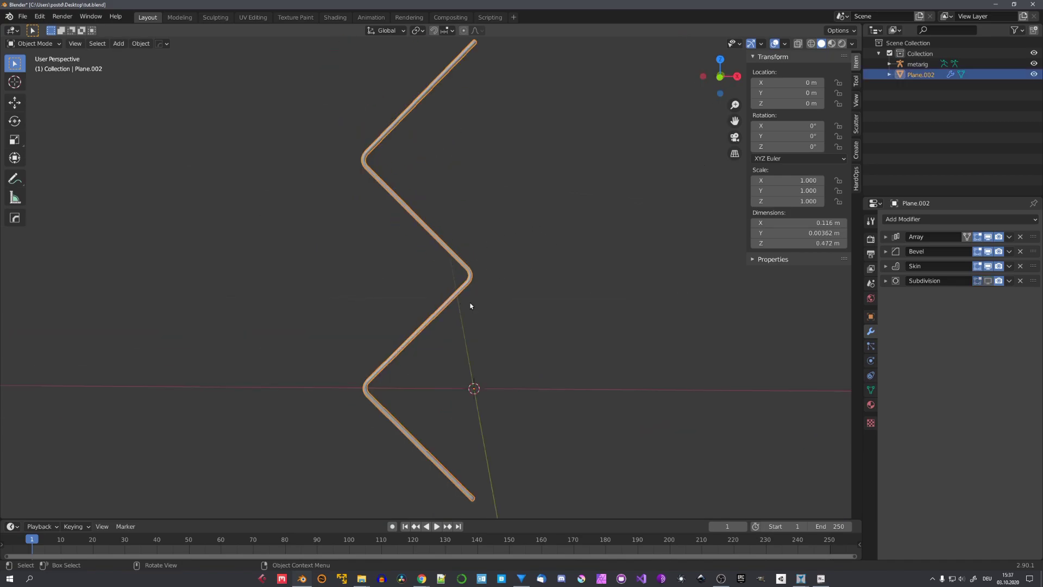
Step: Add a second Array modifier to the wire, using Object Offset instead of Relative Offset
left_click(907, 221)
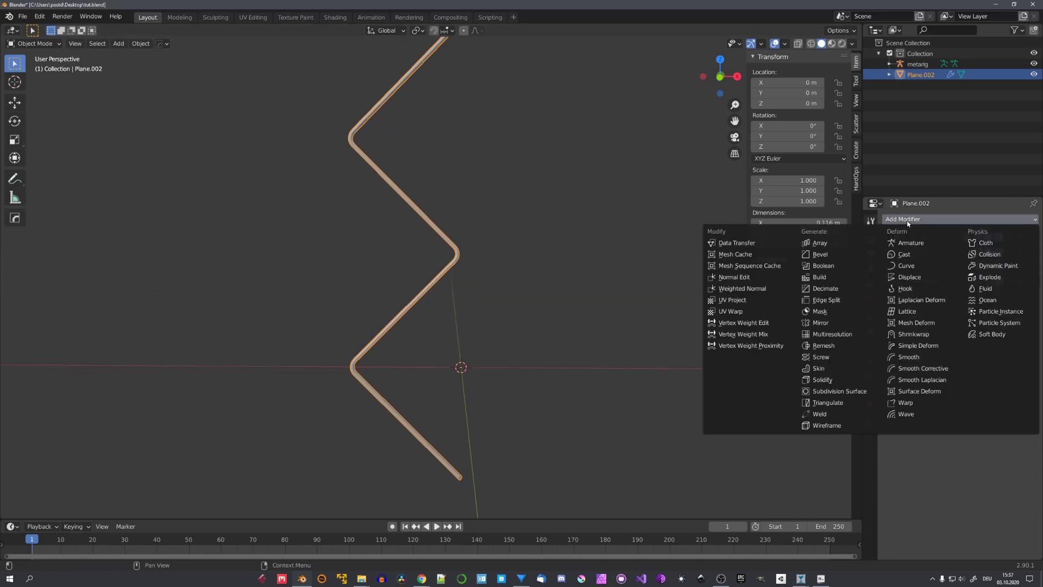
left_click(844, 245)
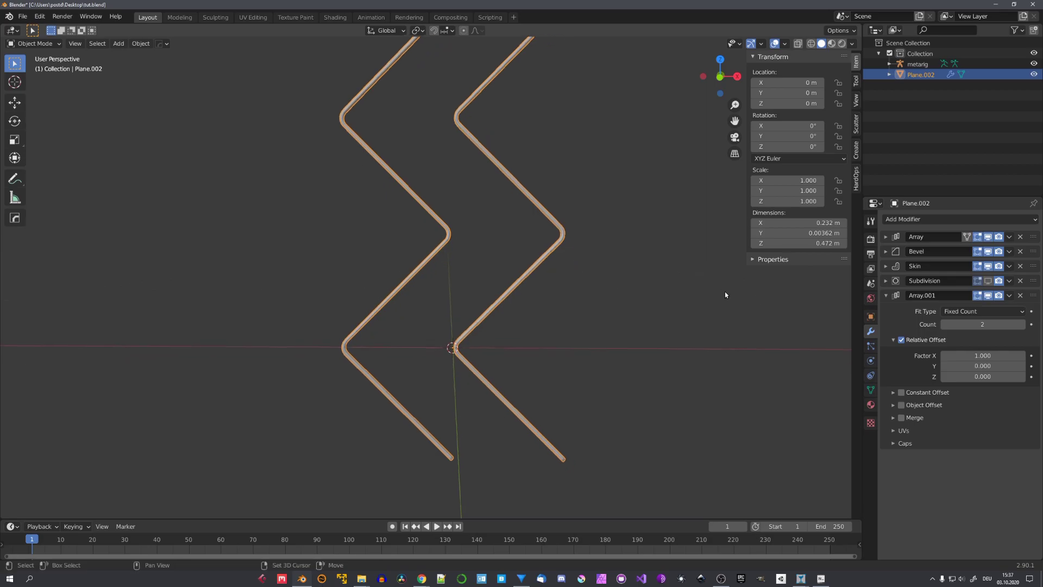
left_click(897, 340)
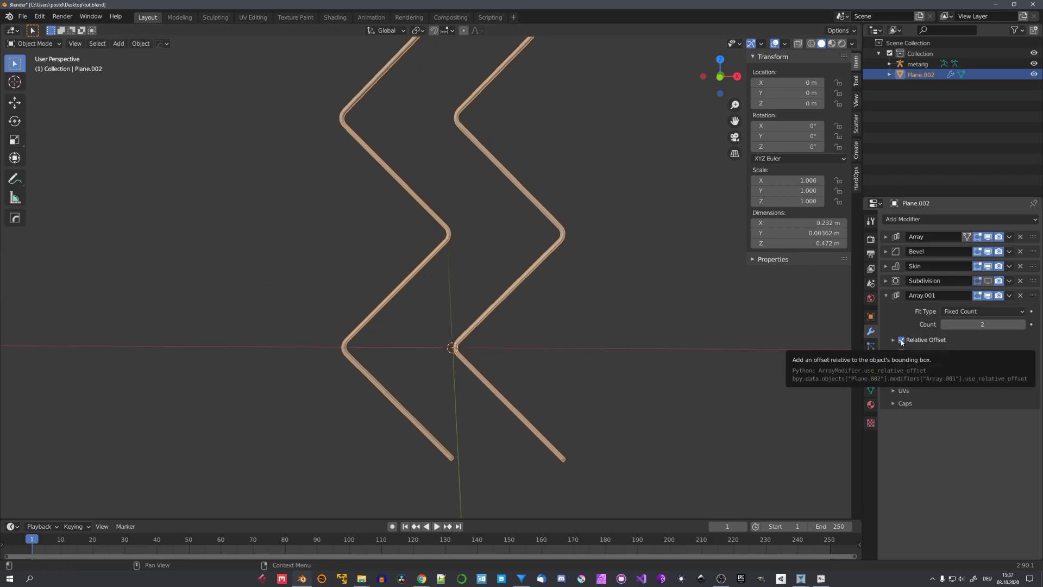
left_click(901, 340)
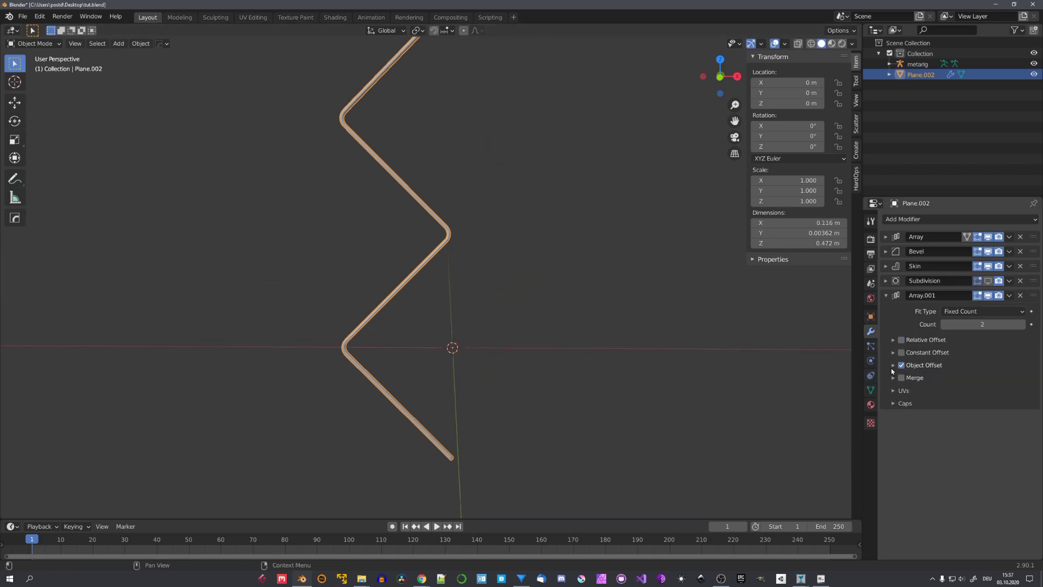
left_click(893, 365)
Step: Add a plain axes empty at the origin, scale it to about 0.105 and apply its scale
middle_click_drag(590, 327, 604, 312, "shift")
key("shift+a")
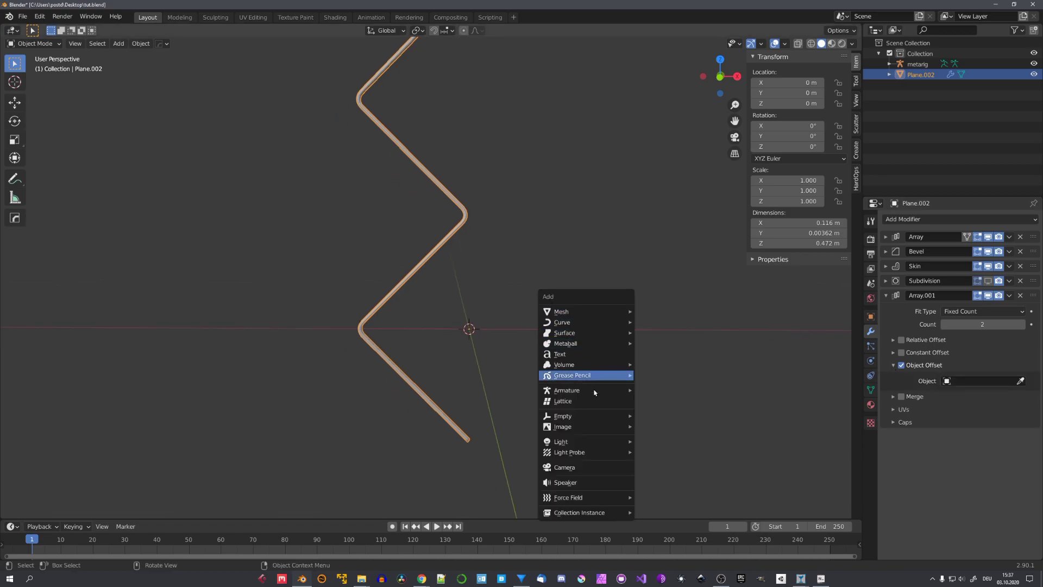
mouse_move(592, 417)
left_click(663, 416)
middle_click_drag(638, 400, 589, 403)
key("s")
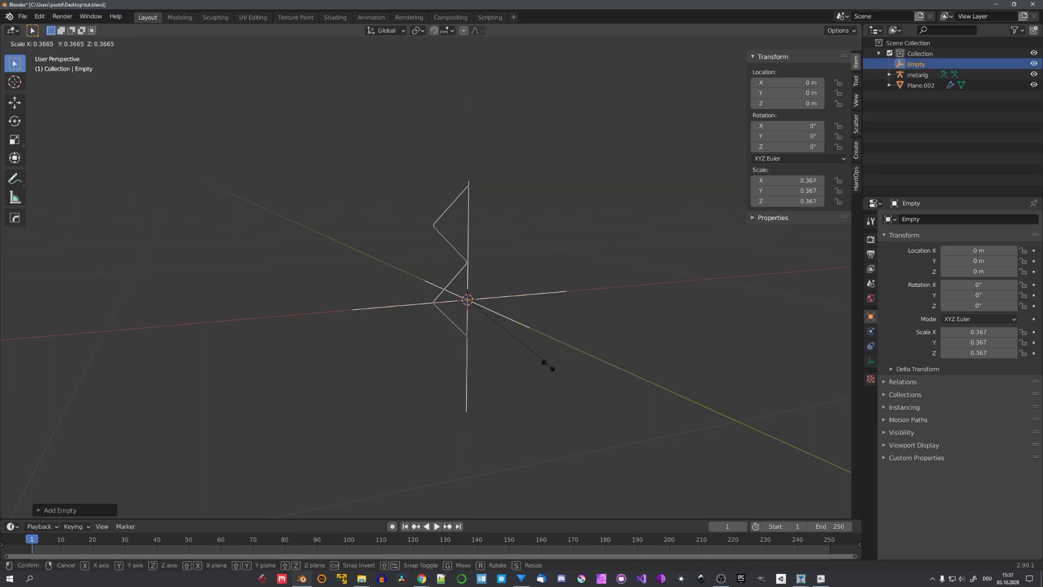
left_click(489, 321)
key("ctrl+a")
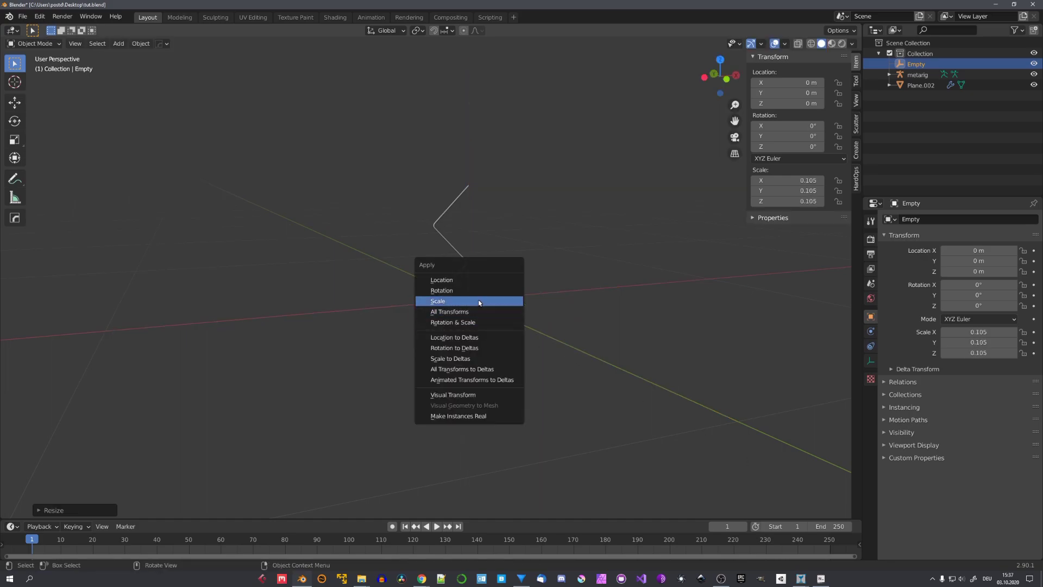
left_click(475, 301)
Step: Assign the empty as the offset object of the wire's second Array modifier
left_click(468, 288)
middle_click_drag(529, 320, 512, 319)
left_click(1020, 380)
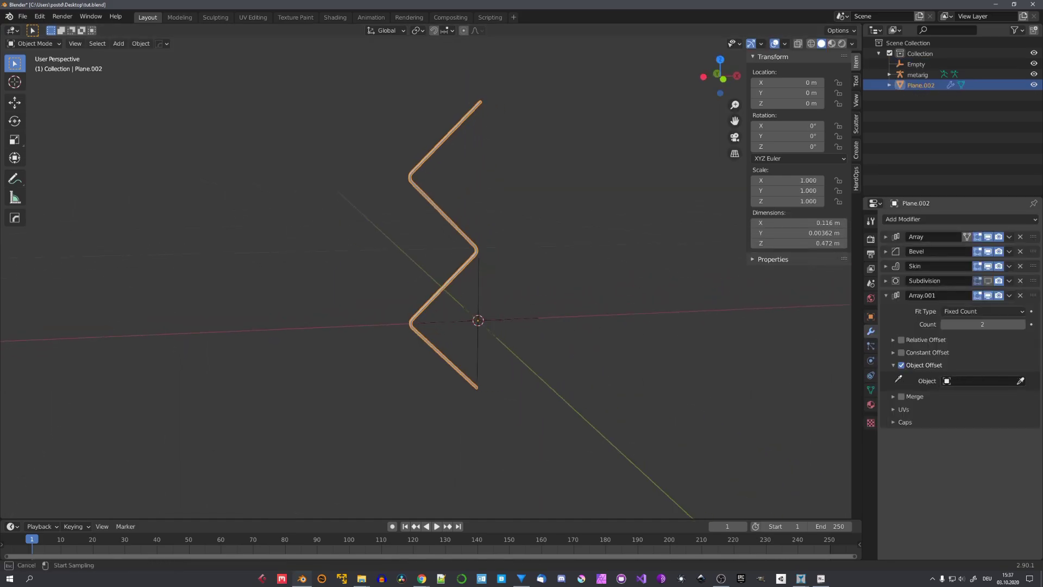
left_click(520, 321)
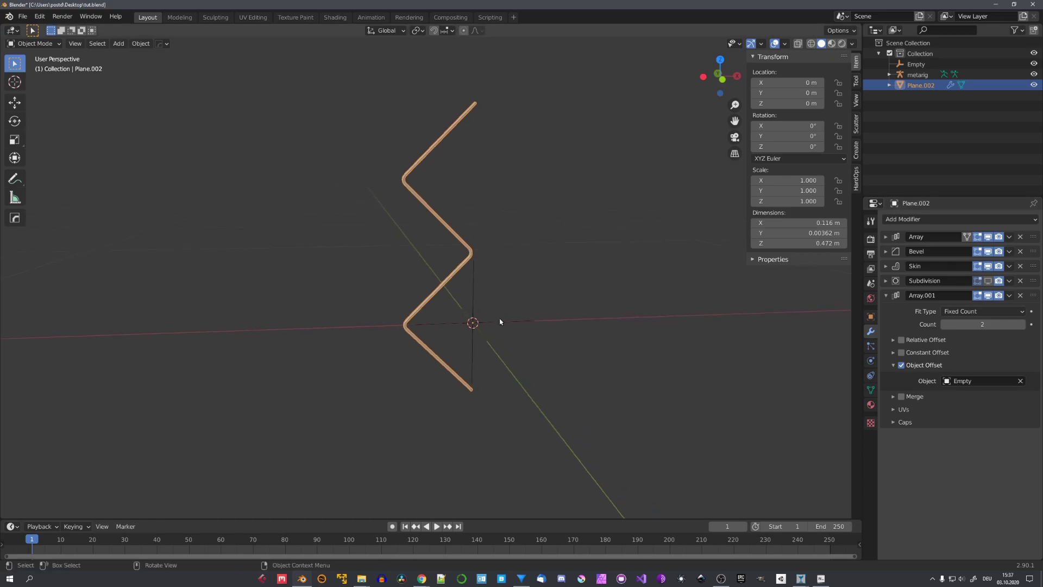
Step: Rotate the empty 180° around the Z axis to mirror the second wire
left_click(573, 343)
type("rz")
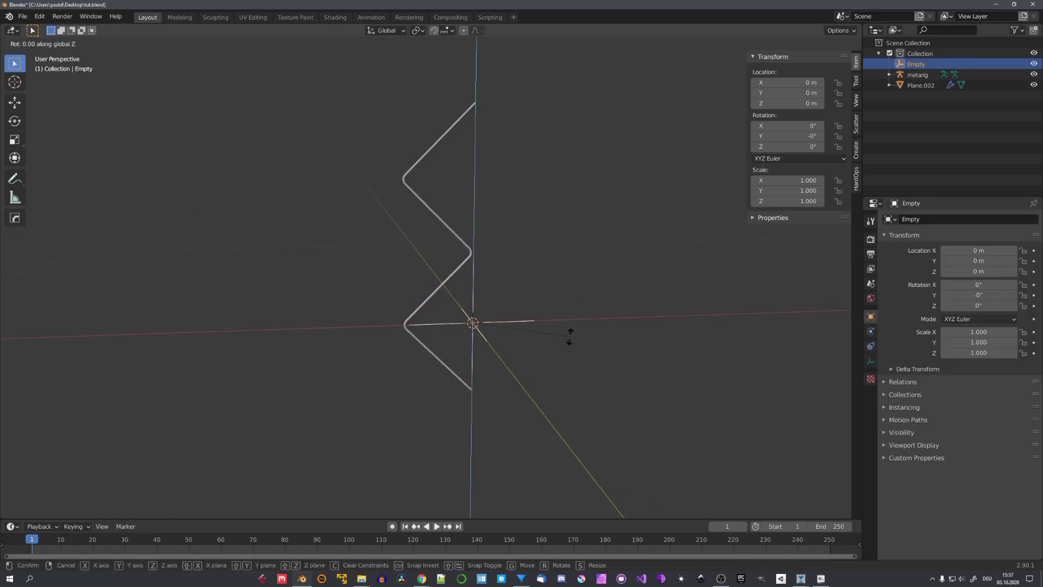
type("18")
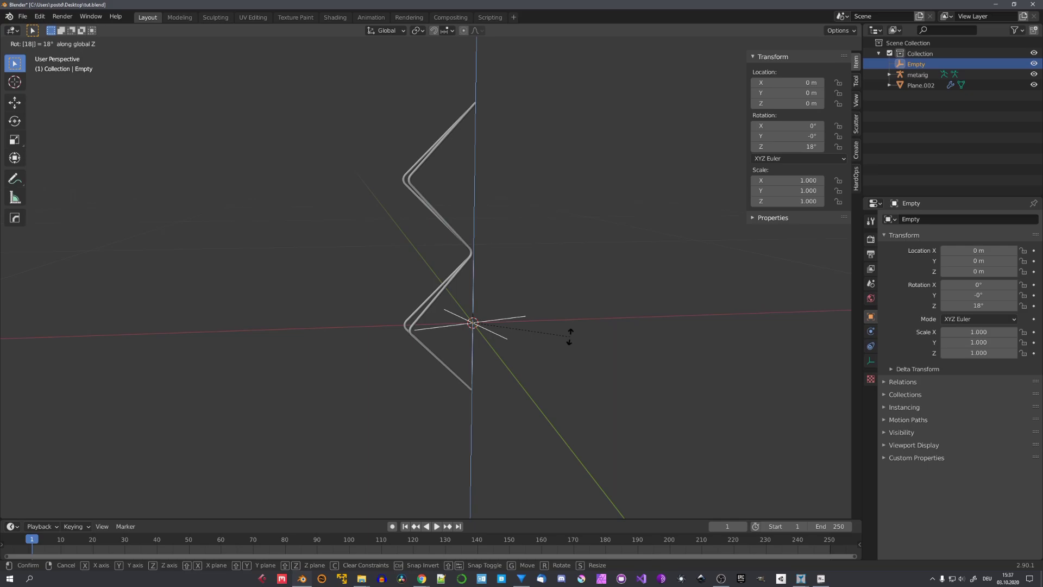
type("0")
key("Return")
scroll(537, 318, "up", 3)
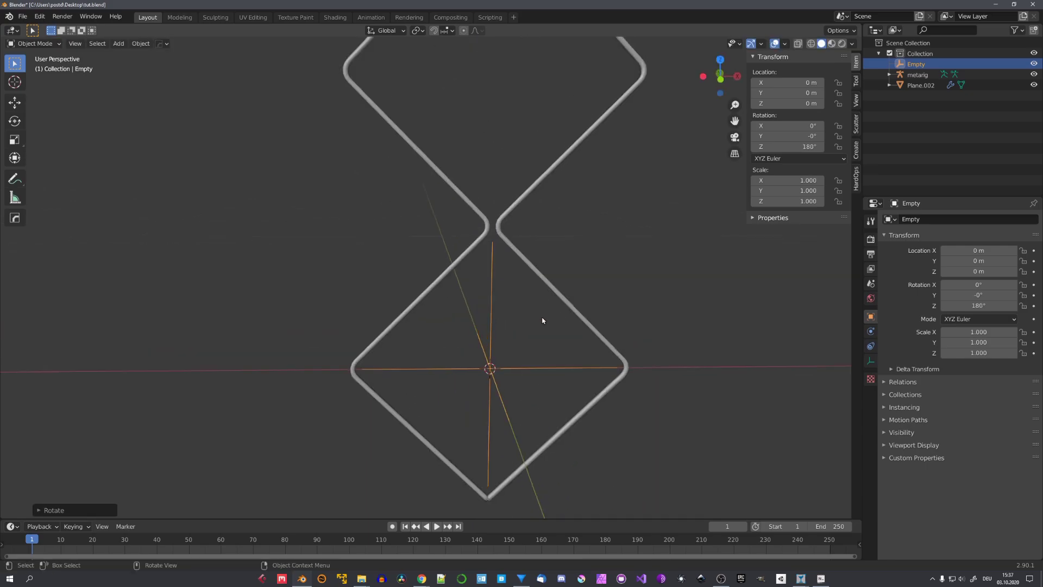
Step: Move the empty along X to about -0.022 m so that the two wires interlock at their bends
middle_click_drag(542, 321, 605, 357)
key("g")
key("x")
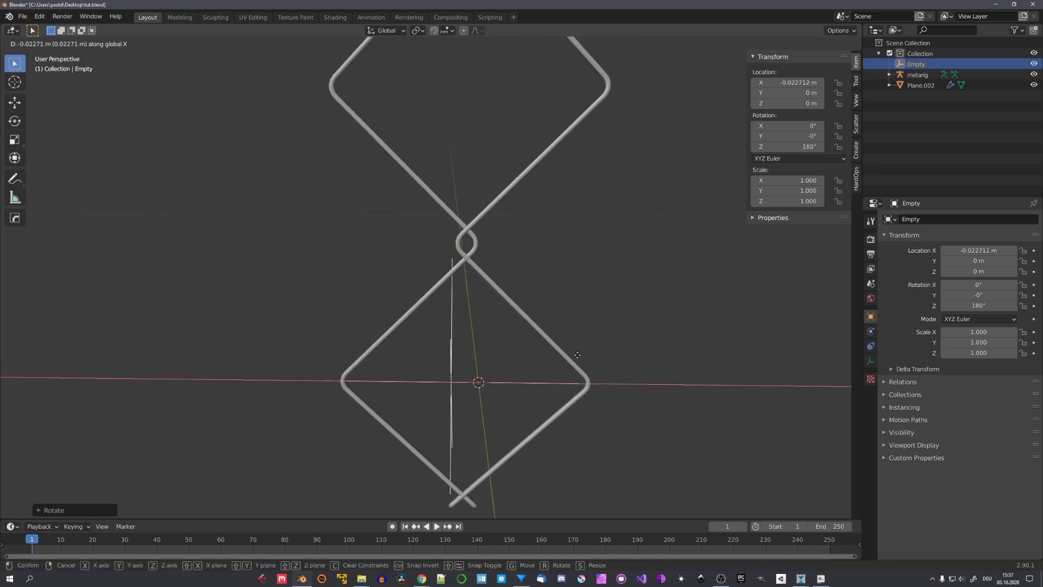
left_click(585, 359)
left_click(585, 359)
middle_click_drag(476, 244, 460, 315, "shift")
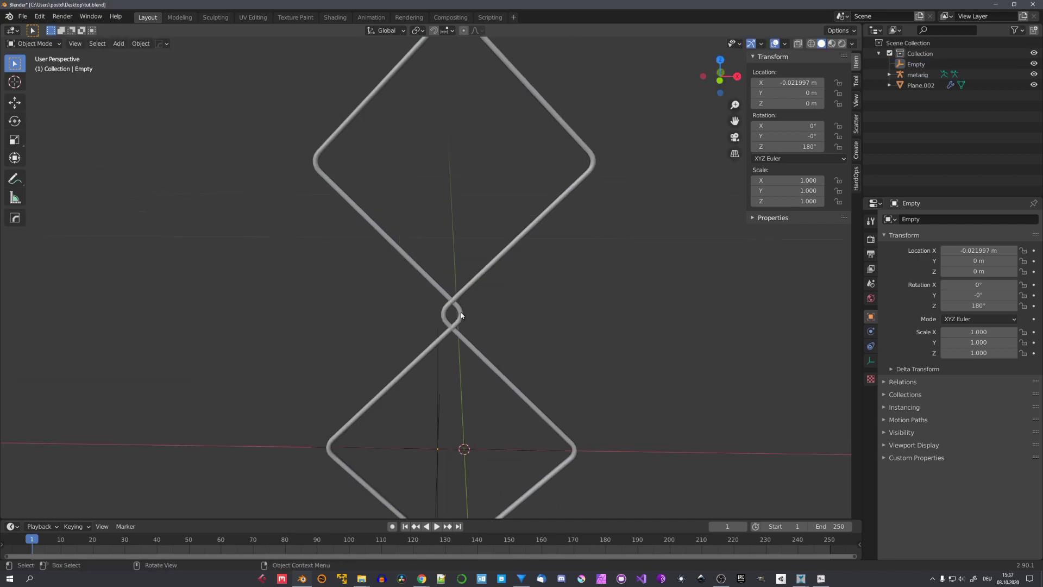
Step: Set the first Array modifier's count to 11 to extend the interlocked wires upwards
left_click(461, 314)
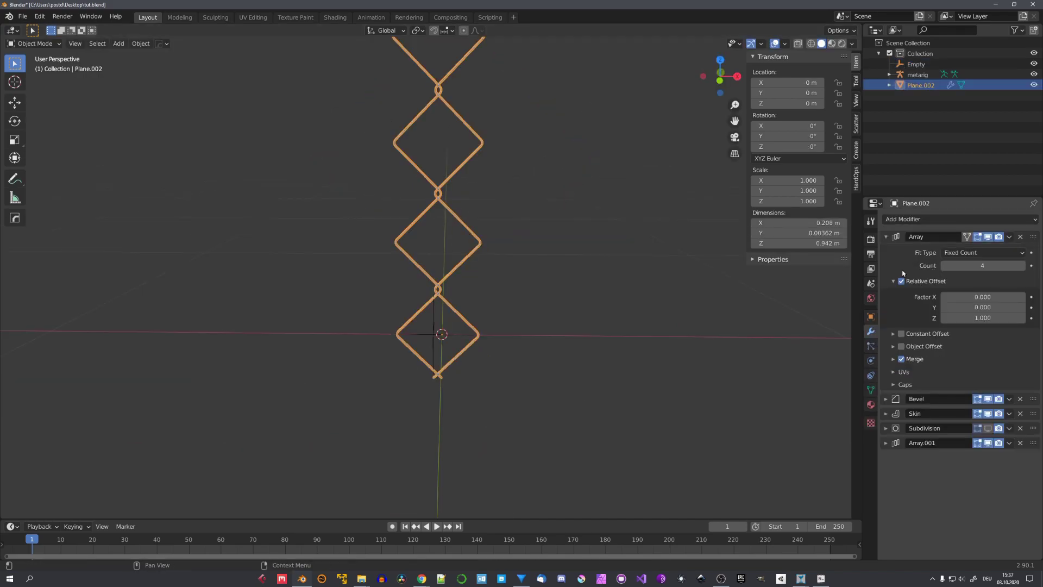
scroll(693, 291, "down", 10)
middle_click_drag(693, 291, 687, 314)
scroll(675, 305, "down", 4)
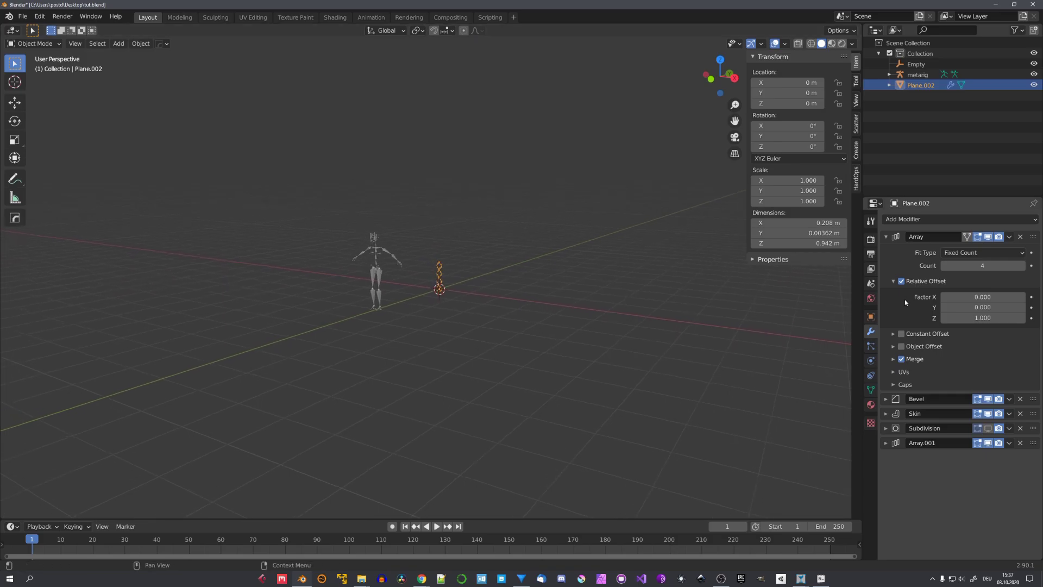
mouse_move(982, 266)
left_mouse_down()
mouse_move(1021, 265)
mouse_move(992, 265)
left_mouse_up()
Step: Scale the wire and the empty together to about 0.195, and set the first Array modifier's count to 36
key("KP_Decimal")
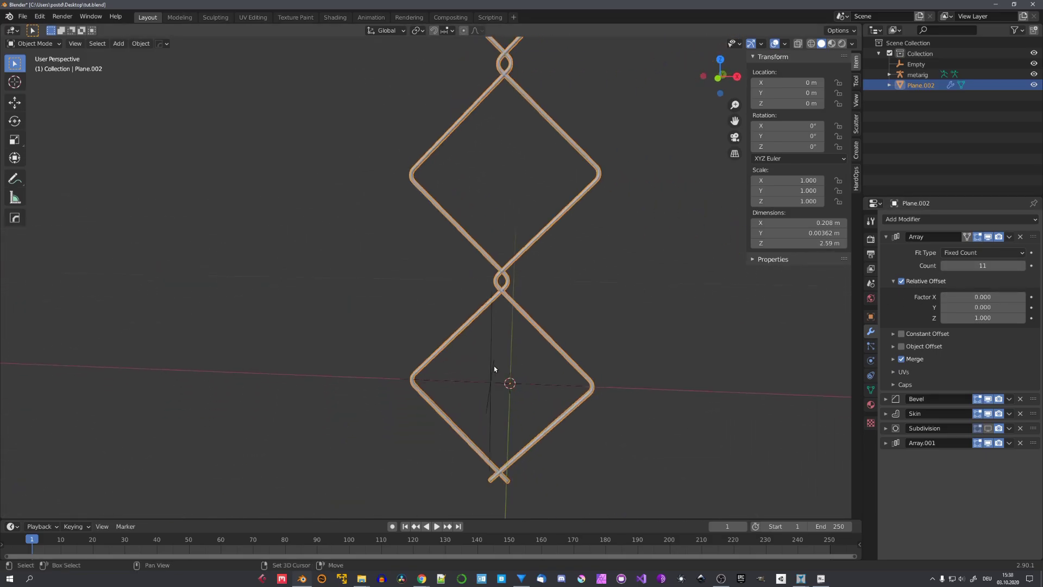
left_click(491, 362, "shift")
left_click(525, 311, "shift")
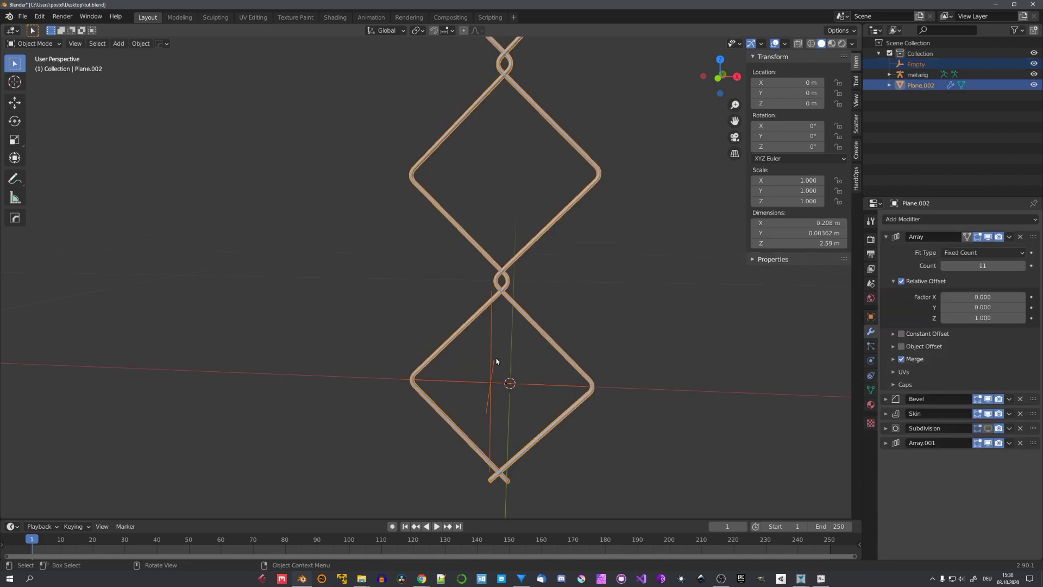
key("s")
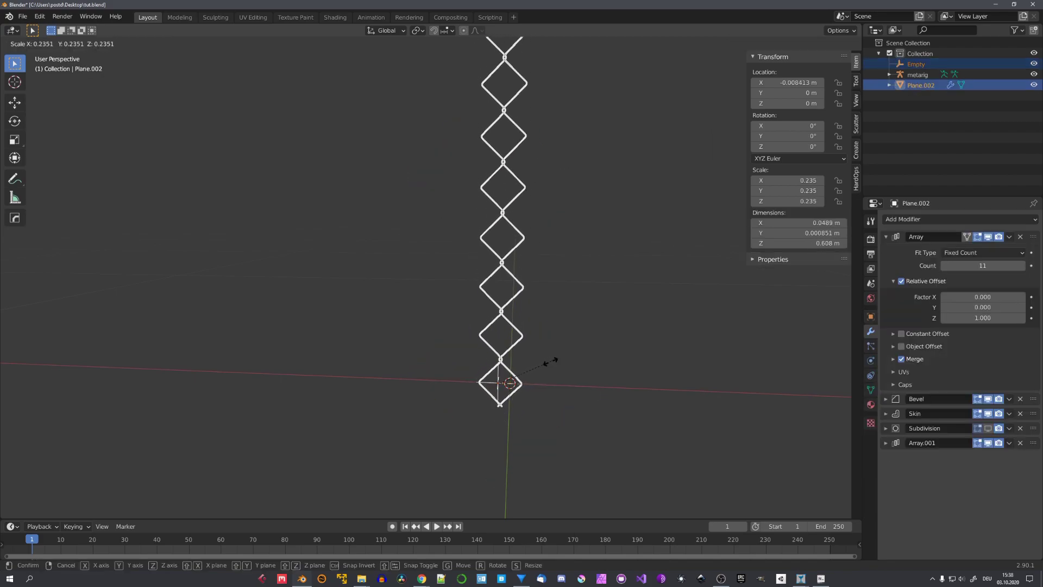
left_click(540, 366)
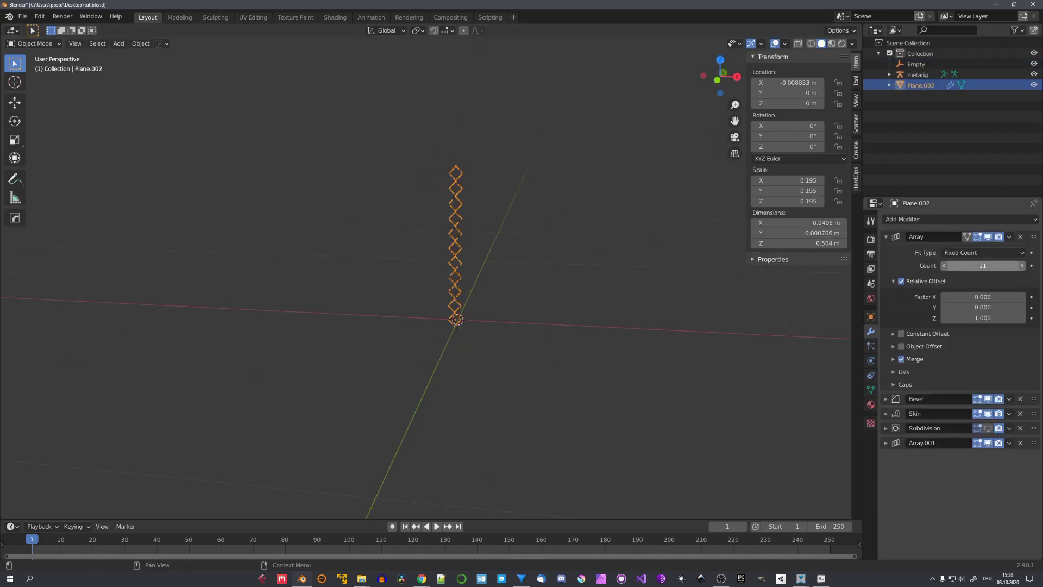
left_click_drag(983, 265, 1021, 266)
scroll(620, 298, "down", 10)
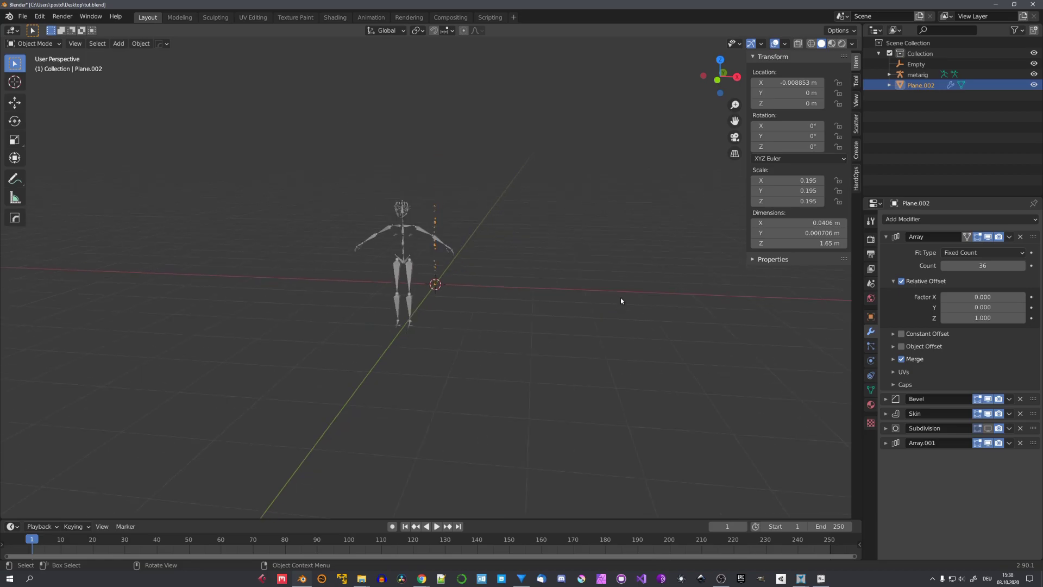
Step: Add a third Array modifier to the wire and set its relative offset X factor to 0.930 so neighbouring strands interlock
middle_click_drag(620, 298, 614, 288)
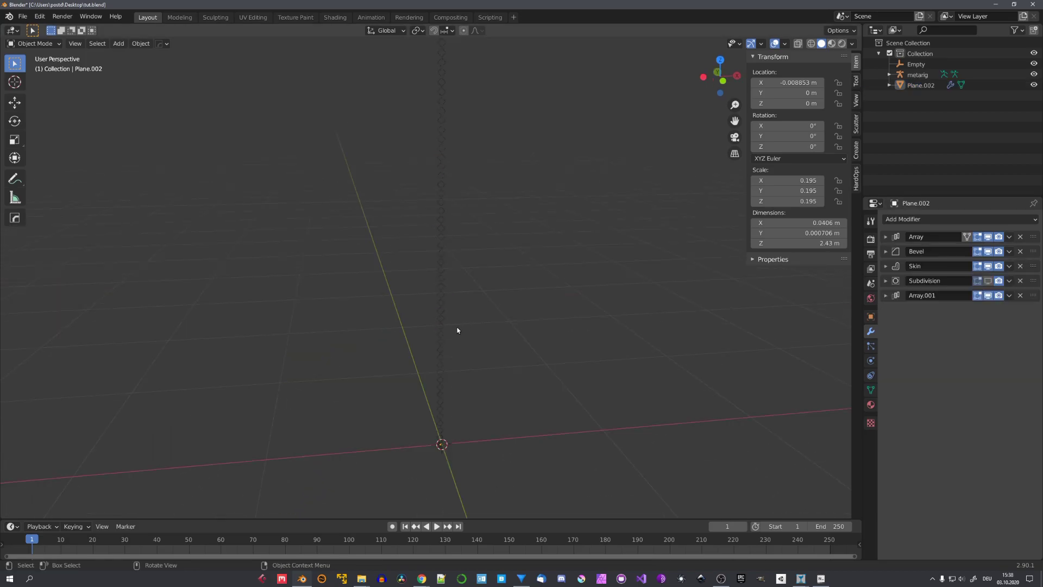
left_click(444, 301)
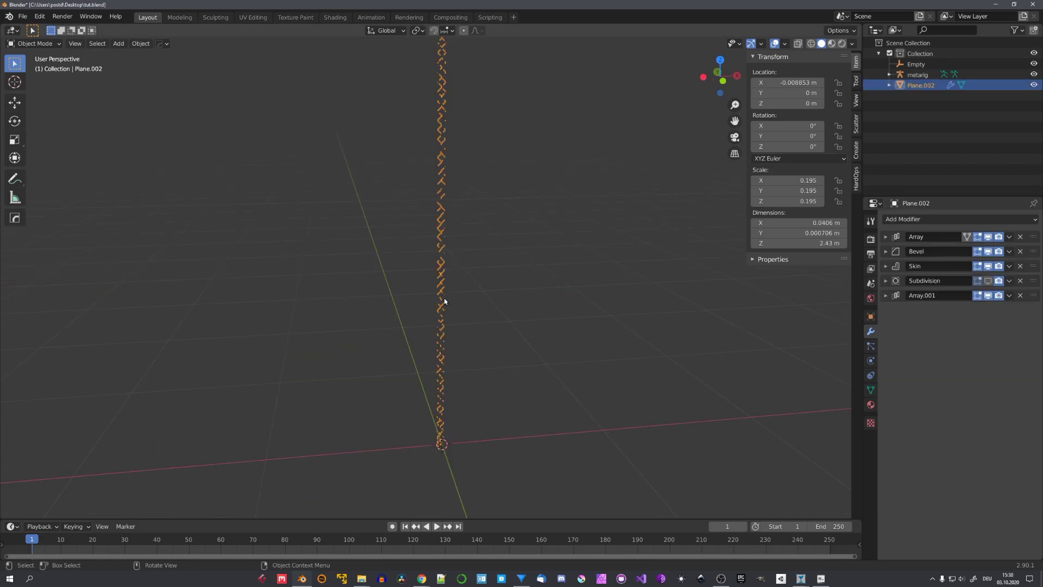
left_click(903, 219)
left_click(818, 239)
scroll(646, 296, "up", 4)
scroll(615, 302, "up", 6)
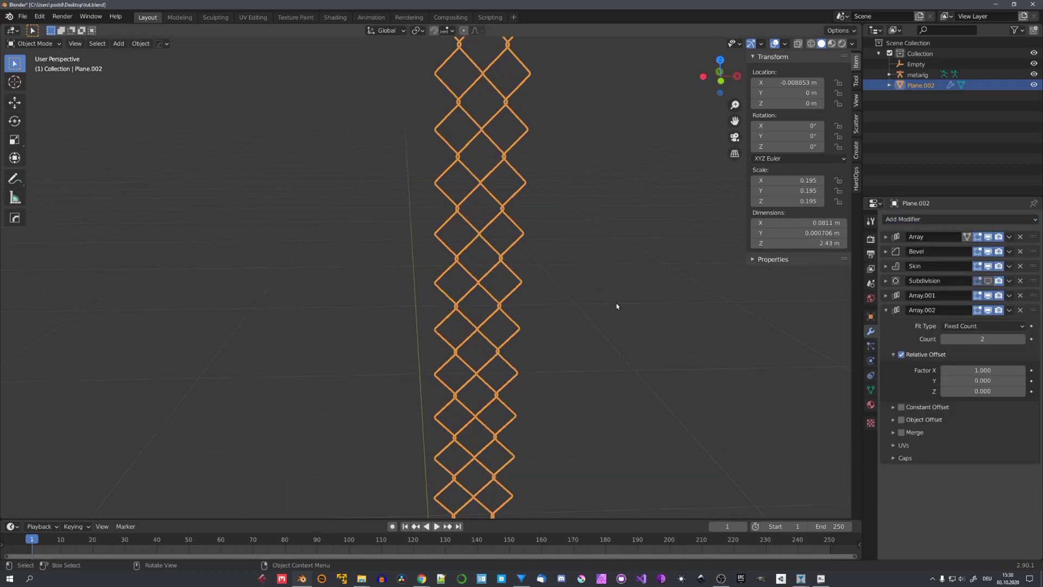
left_click_drag(982, 370, 962, 370)
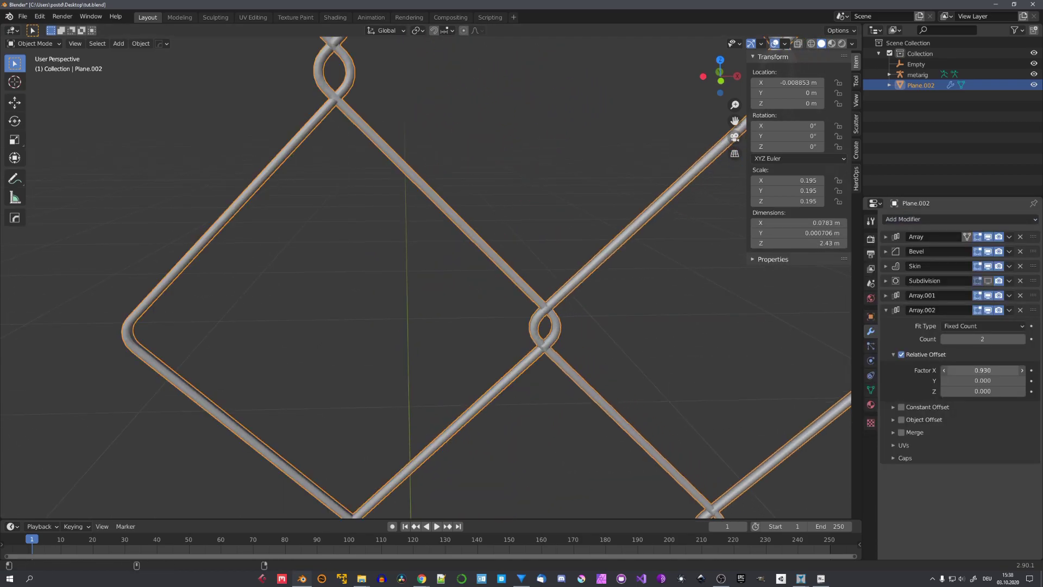
scroll(670, 347, "down", 5)
left_click(604, 349)
scroll(494, 332, "up", 5)
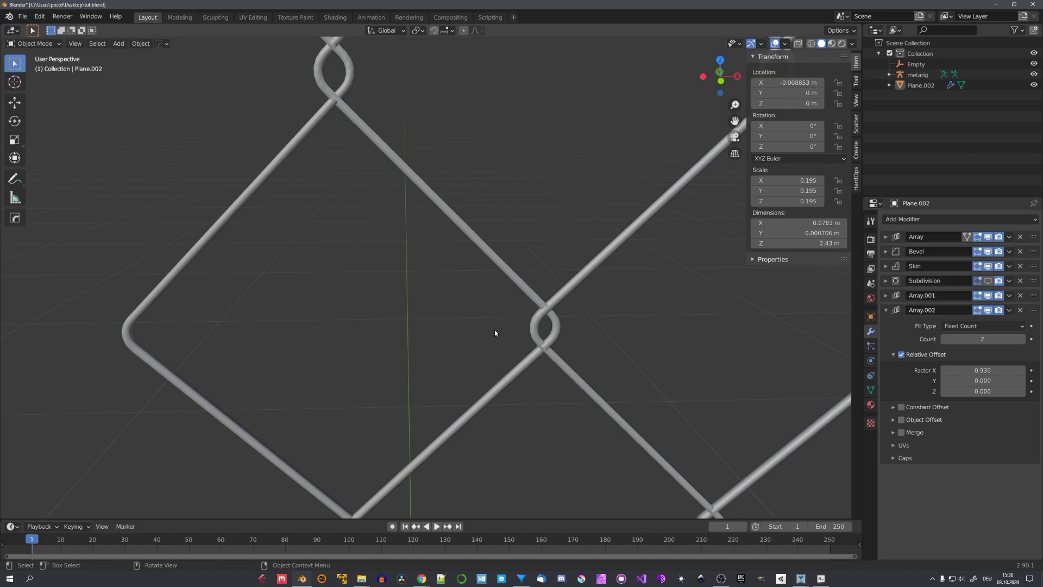
Step: Set the third Array modifier's count to 100 to widen the mesh into a full fence panel
scroll(543, 324, "down", 8)
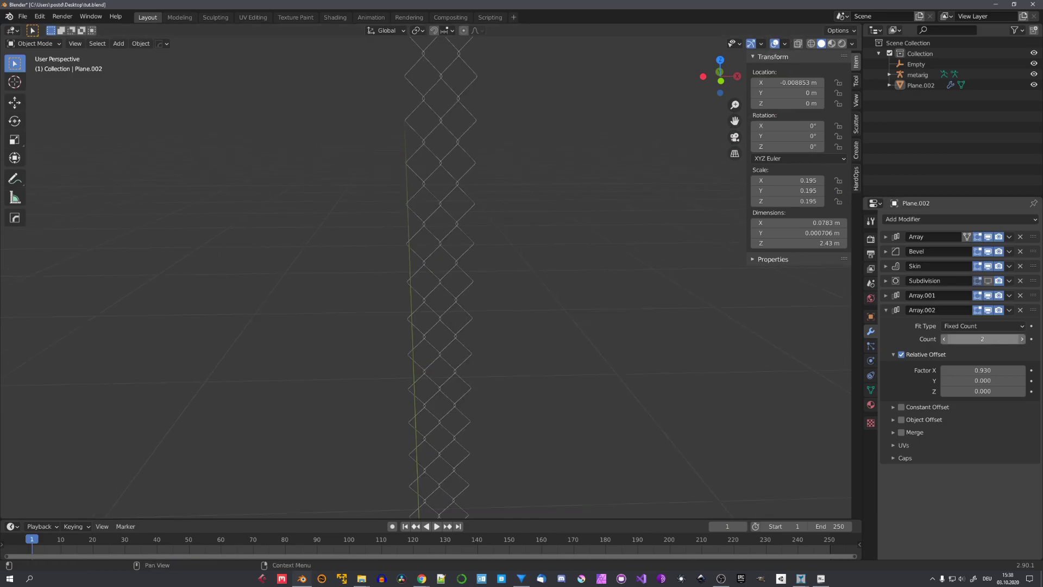
left_click_drag(982, 339, 1016, 339)
scroll(710, 337, "down", 5)
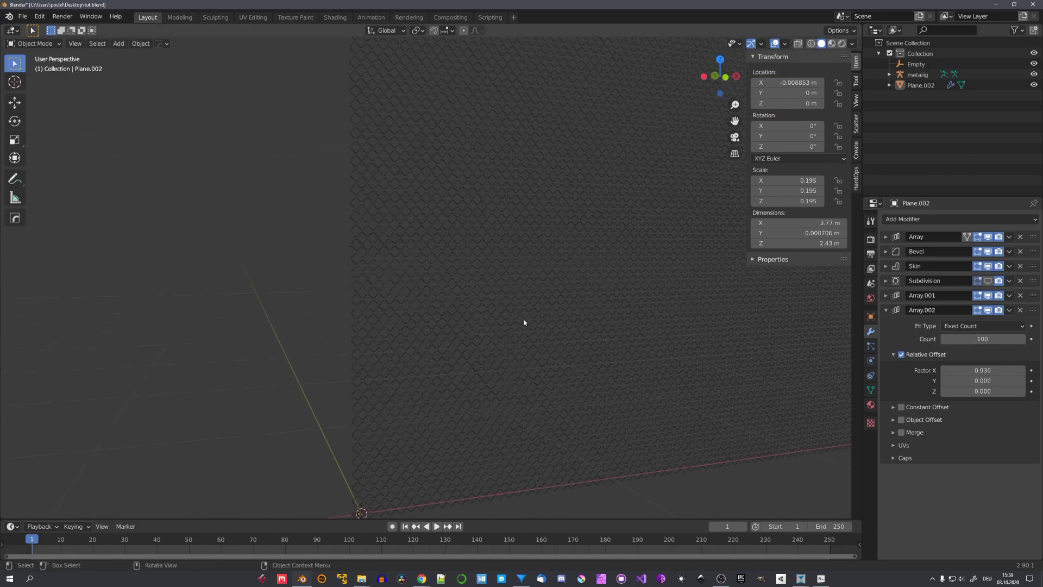
mouse_move(477, 317)
middle_mouse_down()
mouse_move(526, 311)
mouse_move(498, 351)
mouse_move(487, 327)
middle_mouse_up()
scroll(496, 347, "down", 4)
scroll(495, 347, "up", 4)
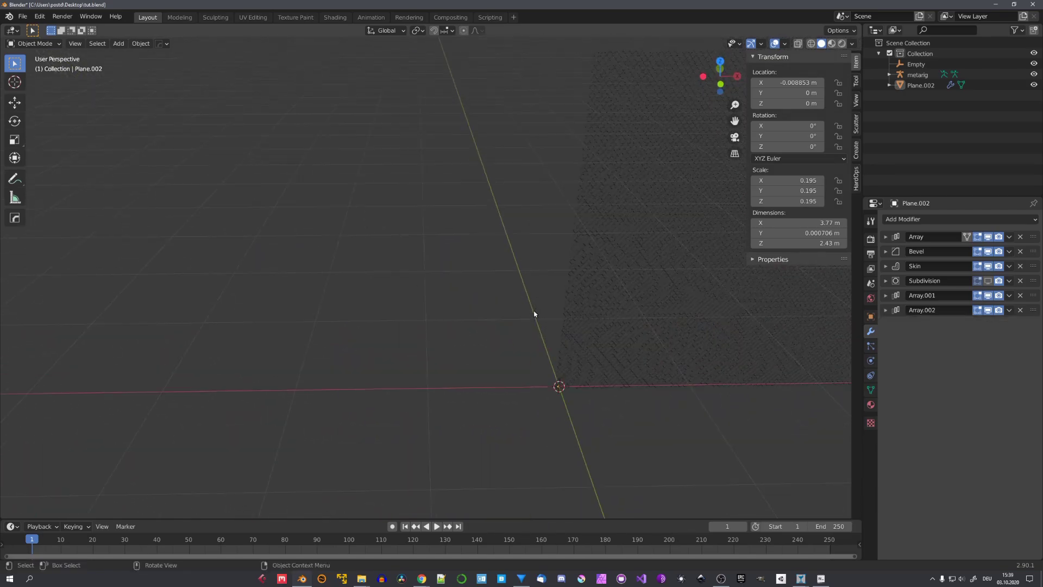
middle_click_drag(522, 325, 476, 317, "shift")
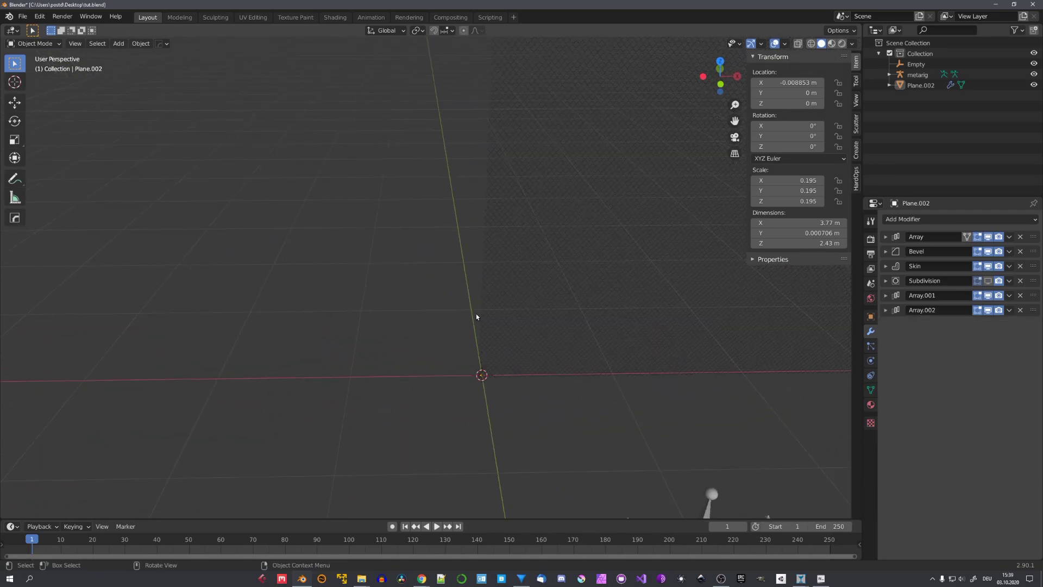
Step: Search the add-ons preferences for "ex" to find the extra curve objects, and add a Logarithmic curve spiral
key("alt+Tab")
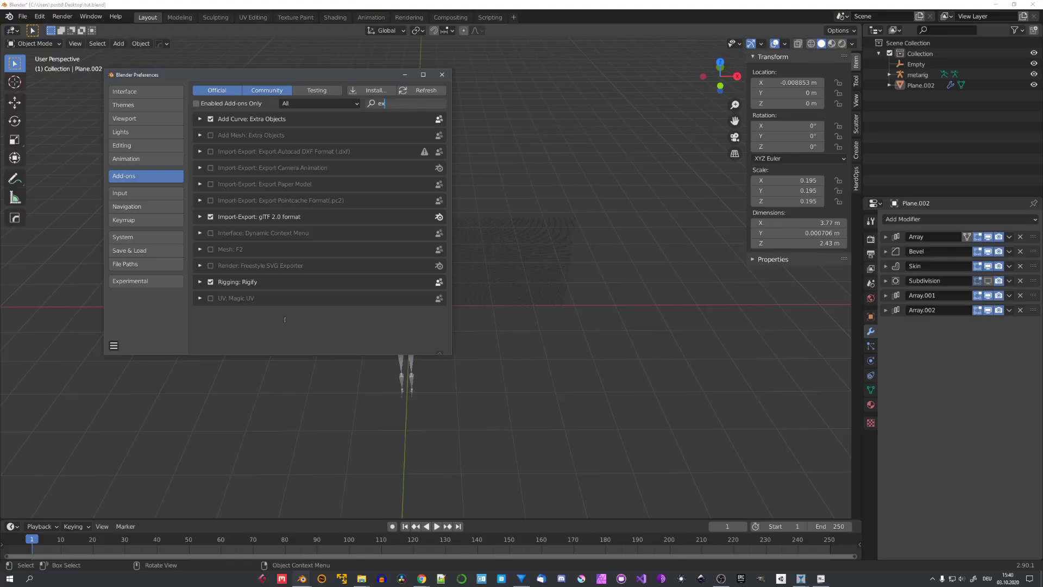
key("Return")
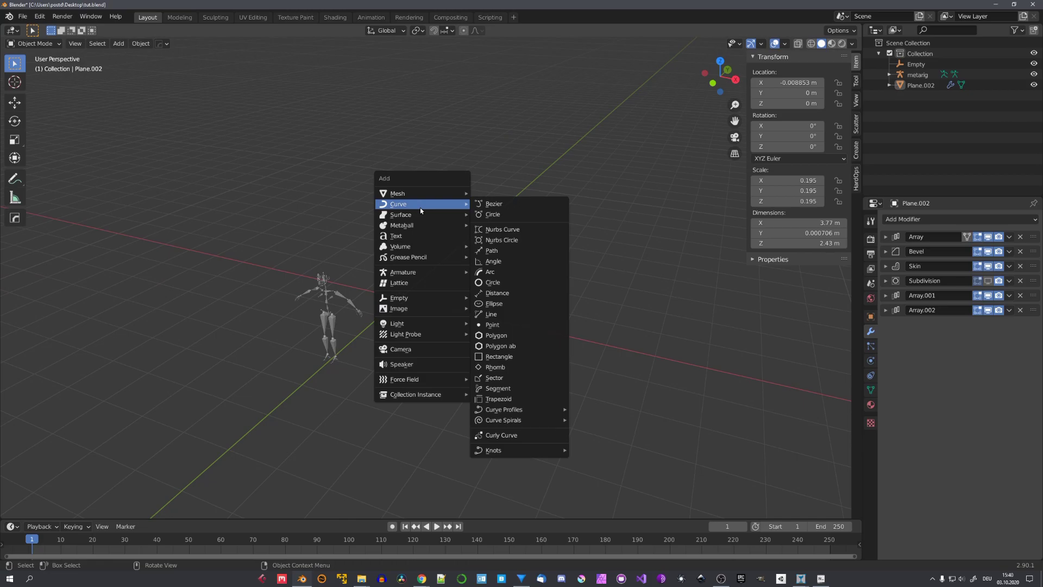
mouse_move(510, 420)
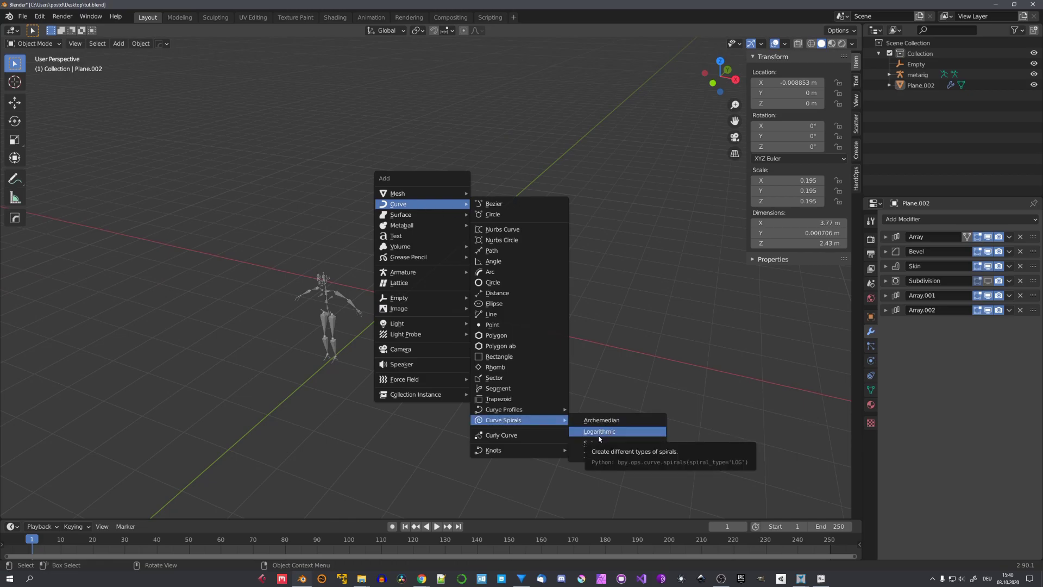
left_click(599, 431)
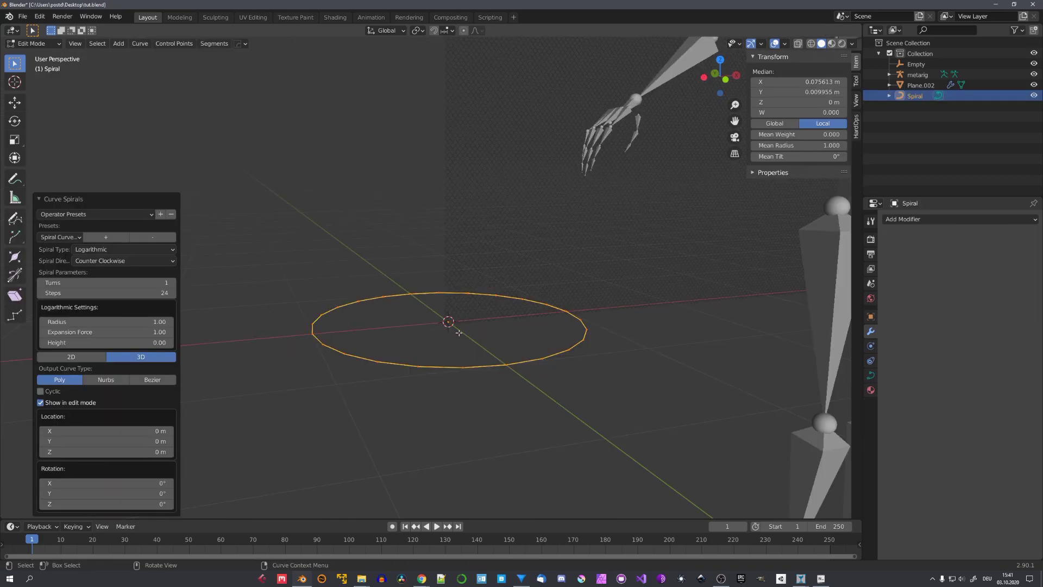
Step: Set the logarithmic spiral's height to 1.00 and increase its number of steps for a smoother curve
left_click_drag(123, 343, 132, 343)
left_click(123, 343)
type("1")
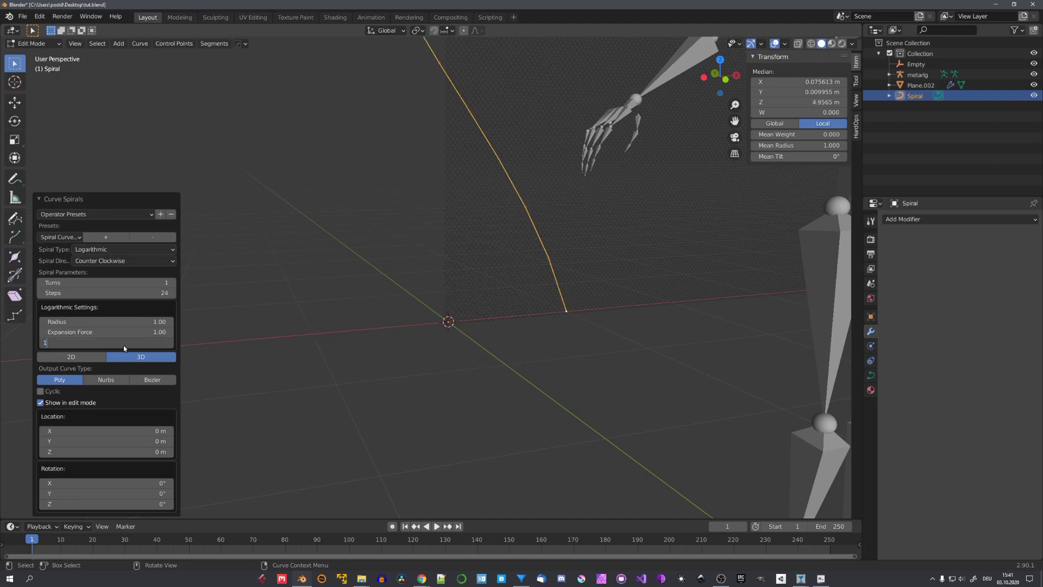
key("Return")
scroll(435, 308, "down", 4)
middle_click_drag(437, 308, 482, 309)
scroll(482, 309, "up", 4)
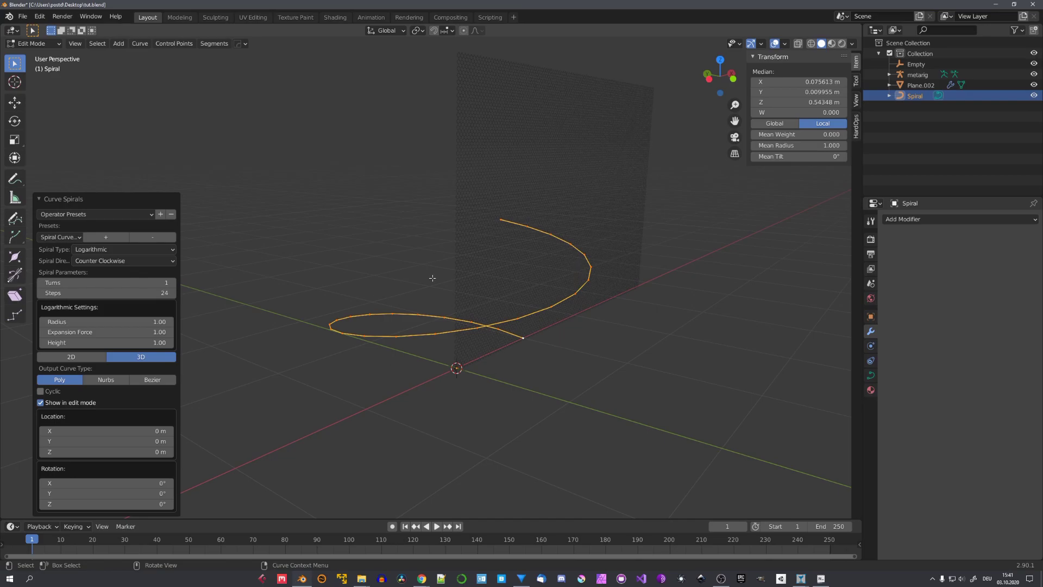
middle_click_drag(458, 269, 409, 165)
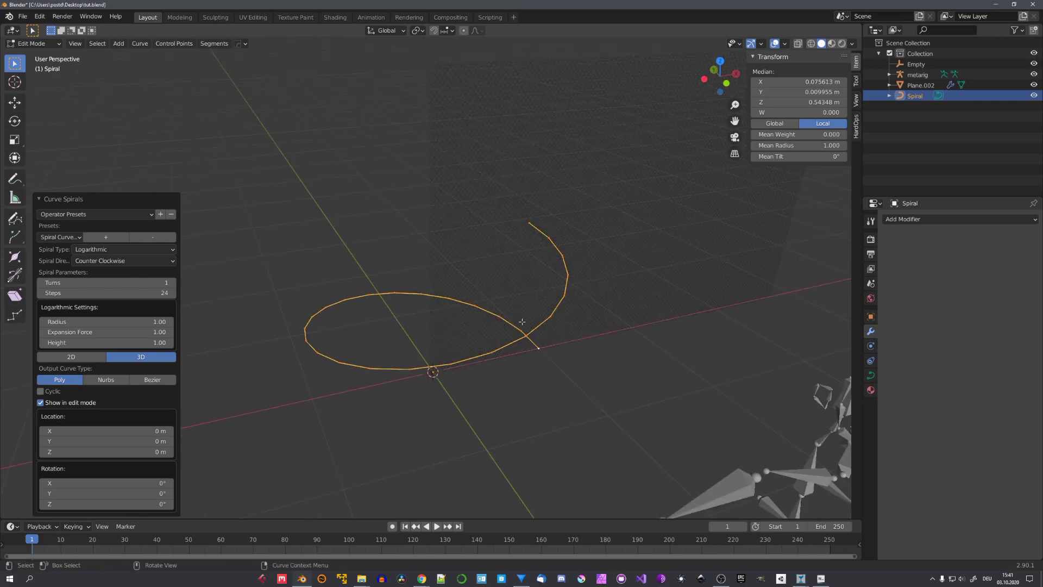
middle_click_drag(522, 321, 466, 301)
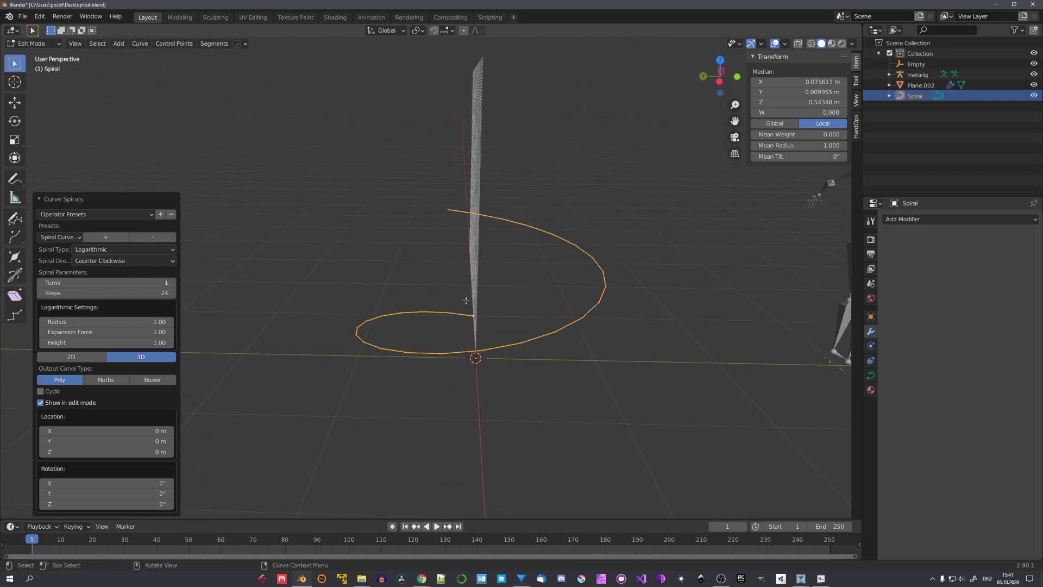
left_click(172, 294)
Step: Switch the spiral to Object Mode and scale it to about 0.246
middle_click_drag(284, 291, 417, 328)
key("ctrl+Tab")
left_click(444, 324)
left_click(417, 328)
key("s")
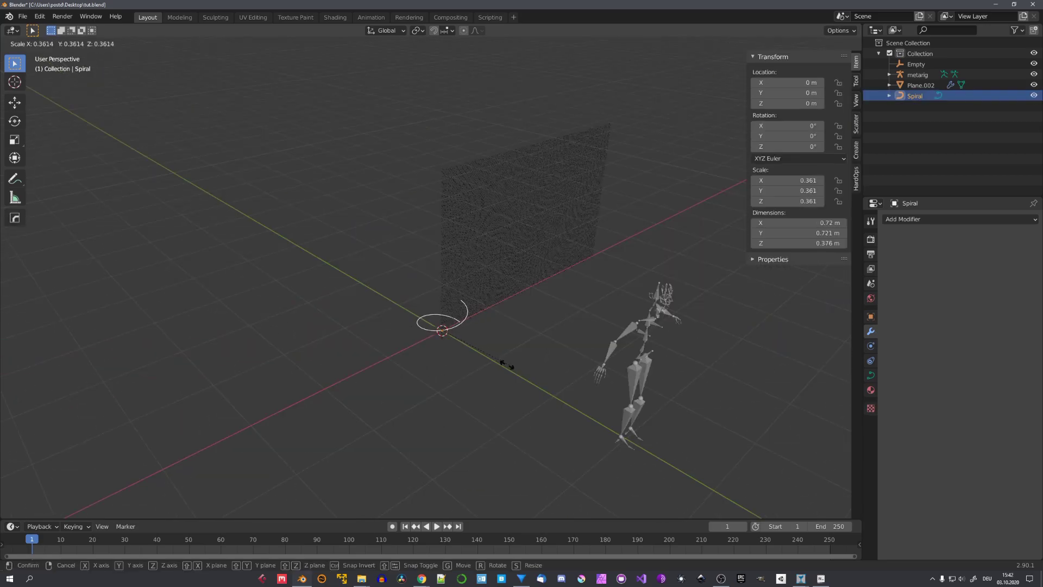
left_click(484, 361)
Step: Move the spiral up along the Z axis by about 2.23 m to the fence's upper edge
key("g")
key("z")
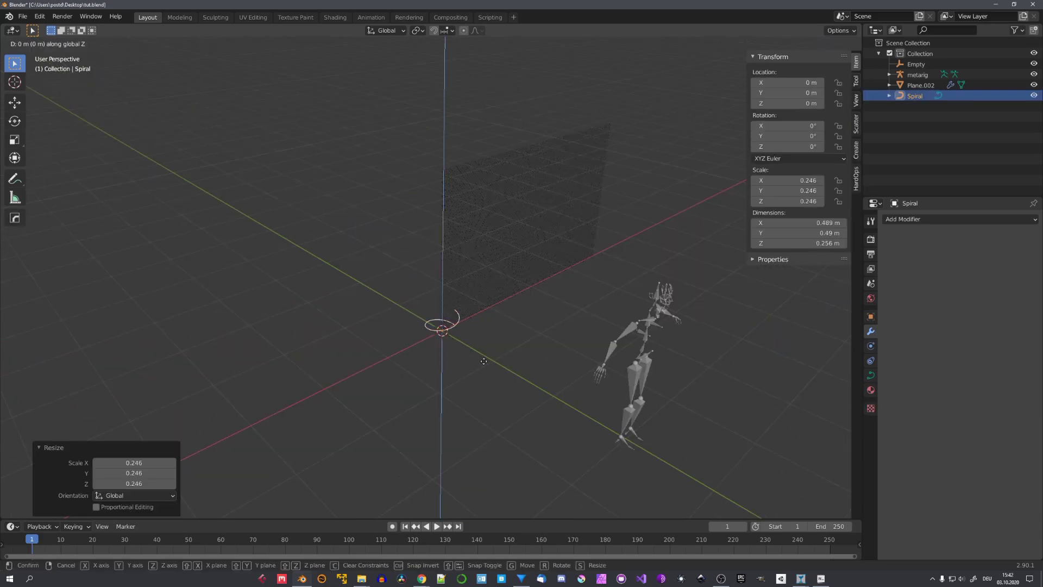
left_click(483, 214)
middle_click_drag(511, 228, 465, 263)
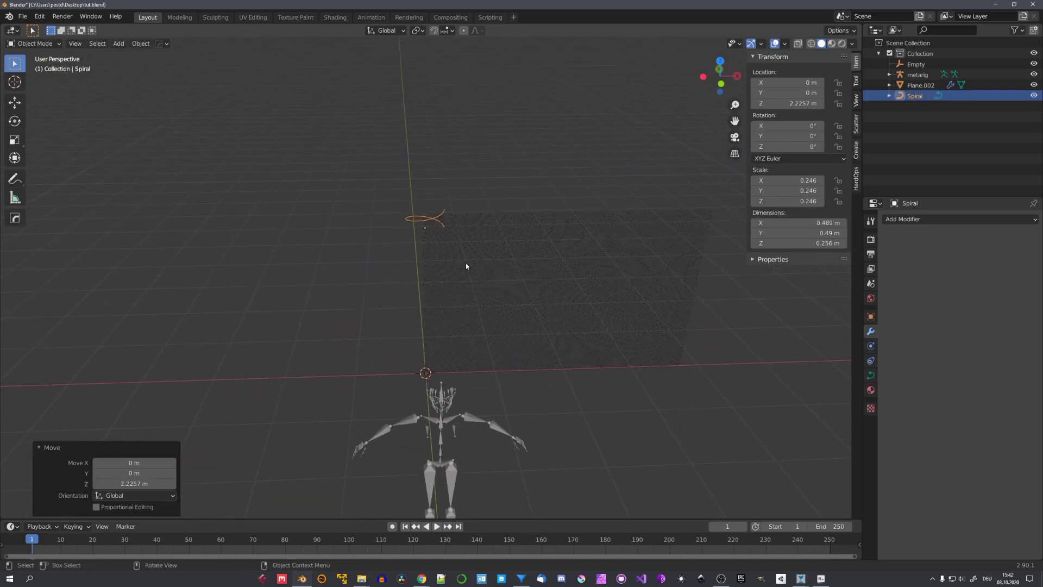
Step: Rotate the spiral 90° around the Y axis so it runs along the fence, and apply its rotation
key("r")
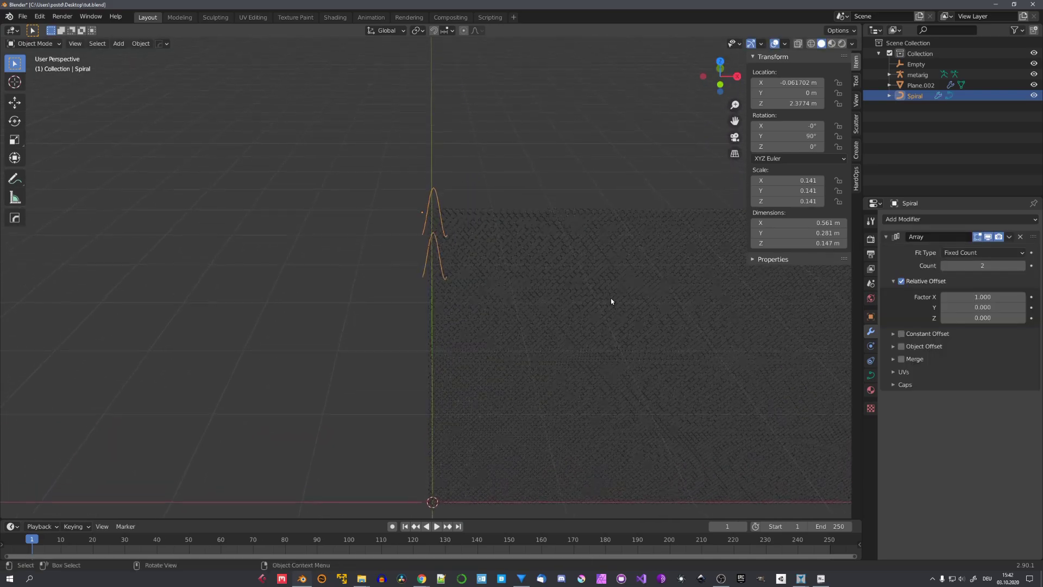
key("ctrl+a")
left_click(429, 244)
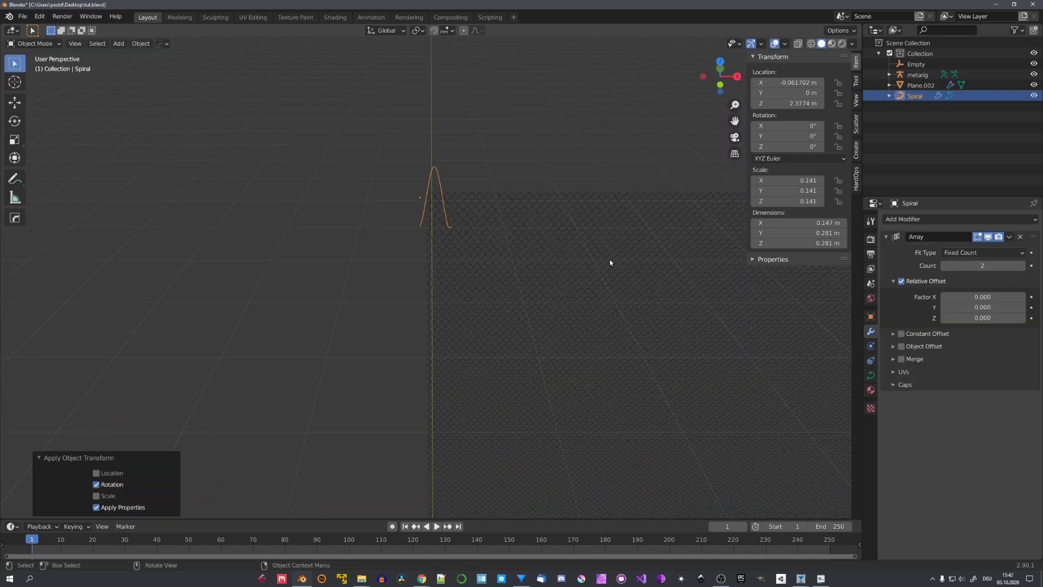
Step: Set the spiral's Array relative offset X factor to 1 so the second coil continues the first
left_click(969, 297)
type("1")
key("Return")
scroll(644, 284, "up", 5)
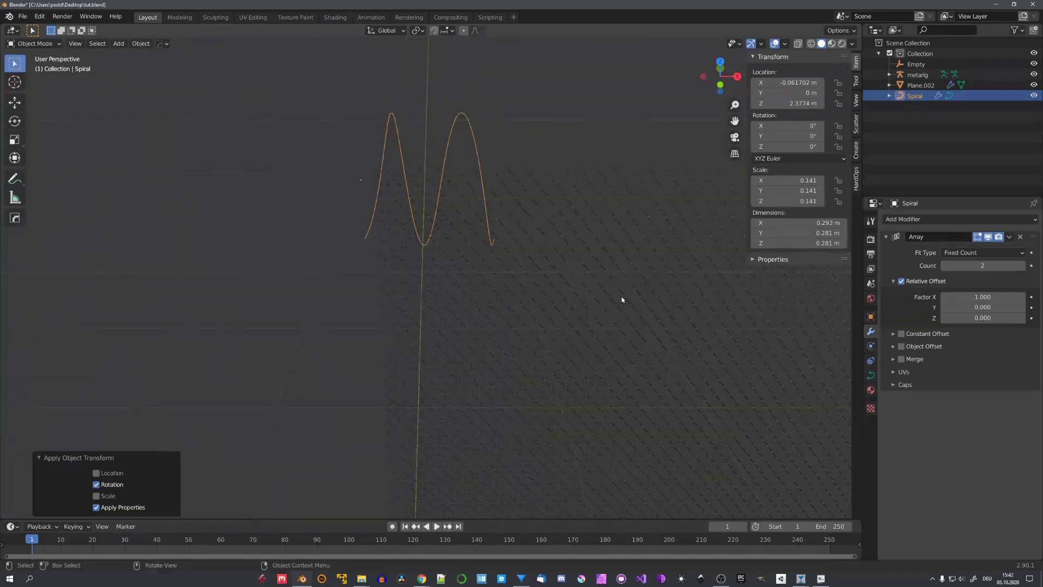
middle_click_drag(641, 306, 637, 340, "shift")
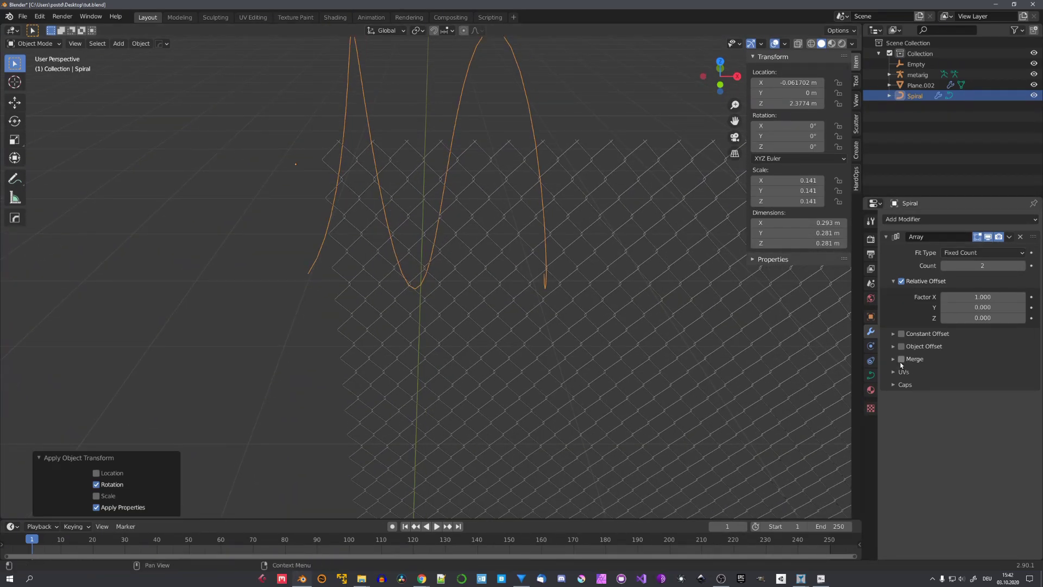
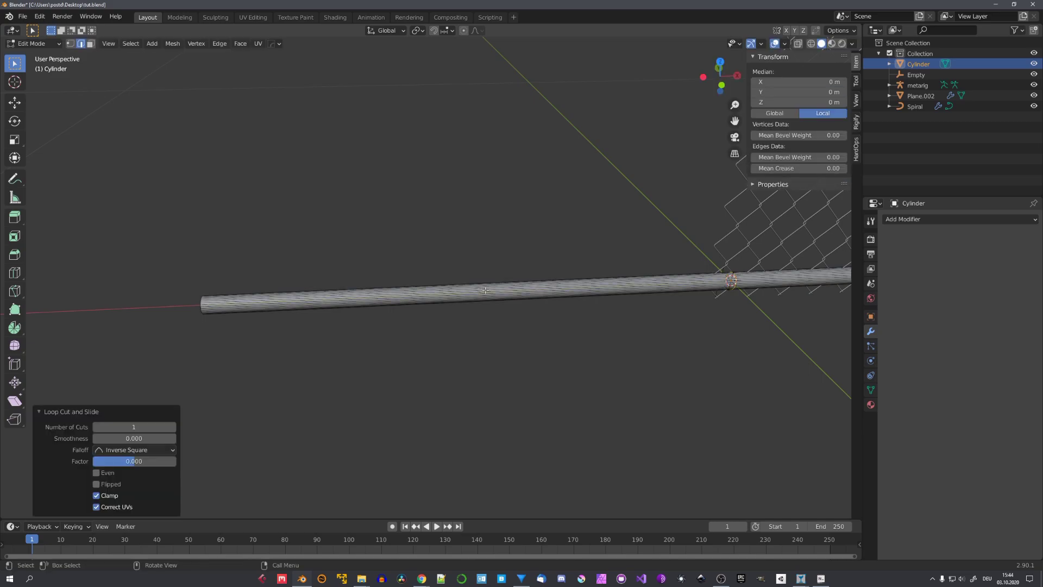
Step: Change the number of loop cuts along the thin cylinder, return to Object Mode and shade it smooth
left_click(140, 426)
key("Return")
mouse_move(358, 323)
middle_mouse_down()
mouse_move(382, 318)
mouse_move(368, 321)
middle_mouse_up()
scroll(368, 322, "down", 3)
key("Tab")
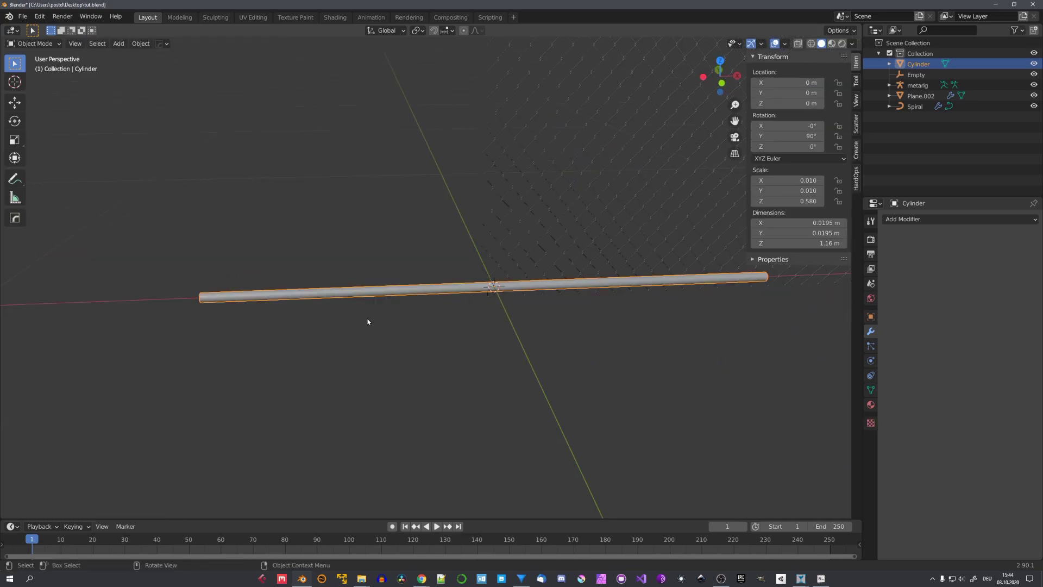
right_click(480, 291)
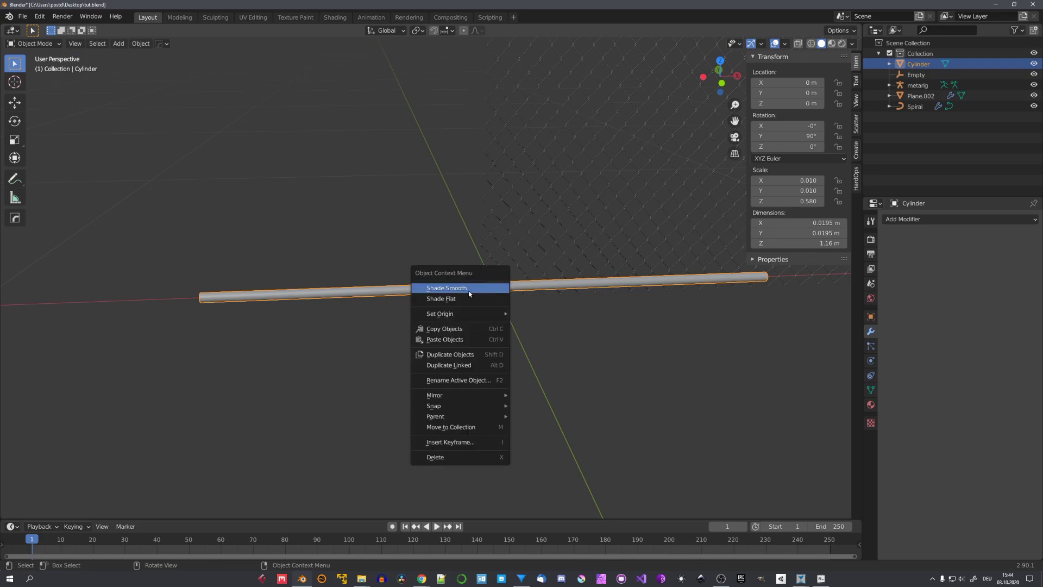
left_click(467, 289)
Step: Add a Curve modifier to the cylinder with Spiral as its curve object
left_click(912, 219)
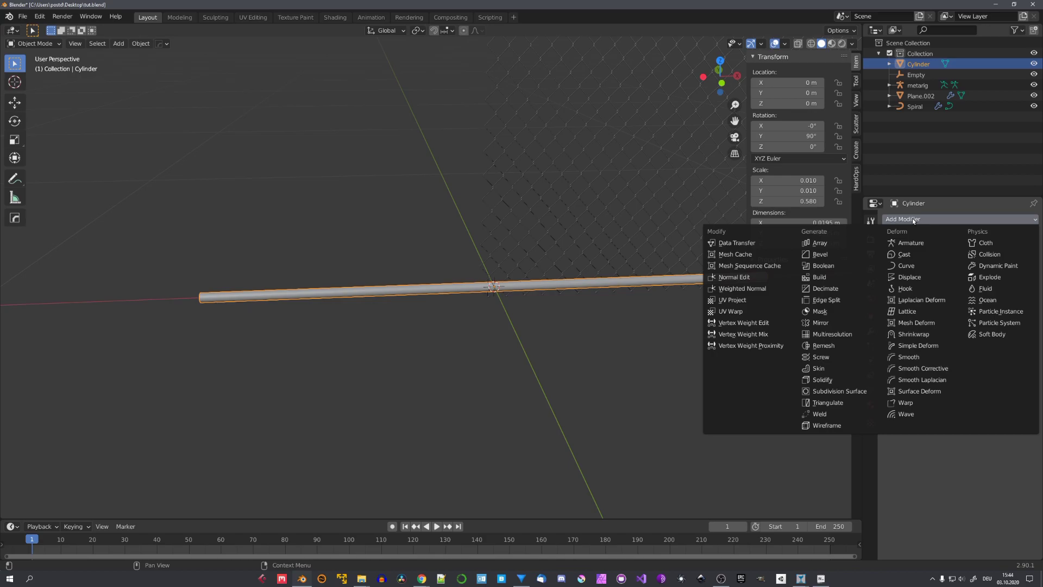
left_click(906, 266)
scroll(631, 288, "down", 7)
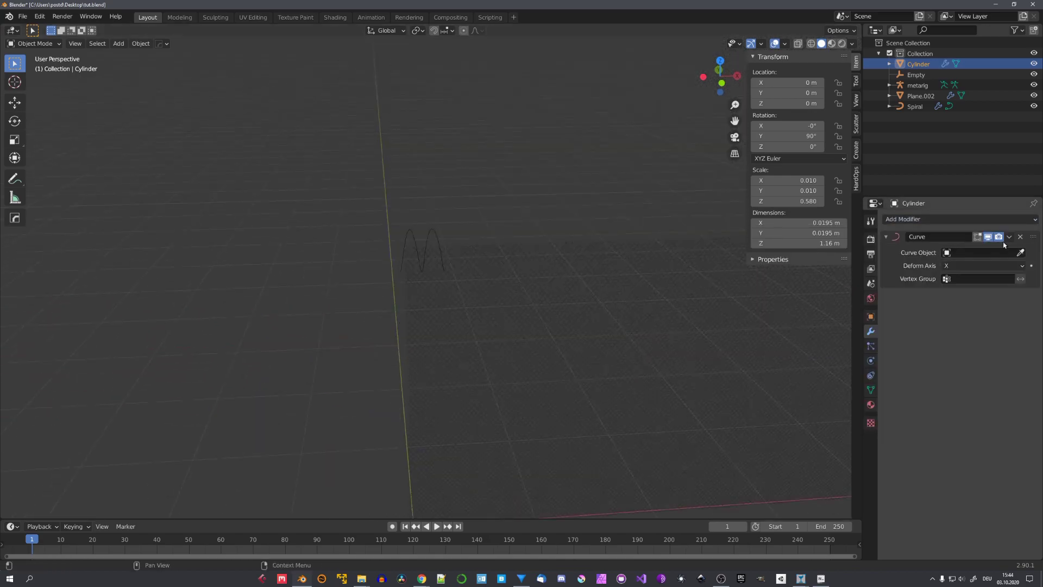
left_click(1020, 252)
left_click(433, 234)
scroll(519, 267, "down", 5)
middle_click_drag(518, 268, 559, 283)
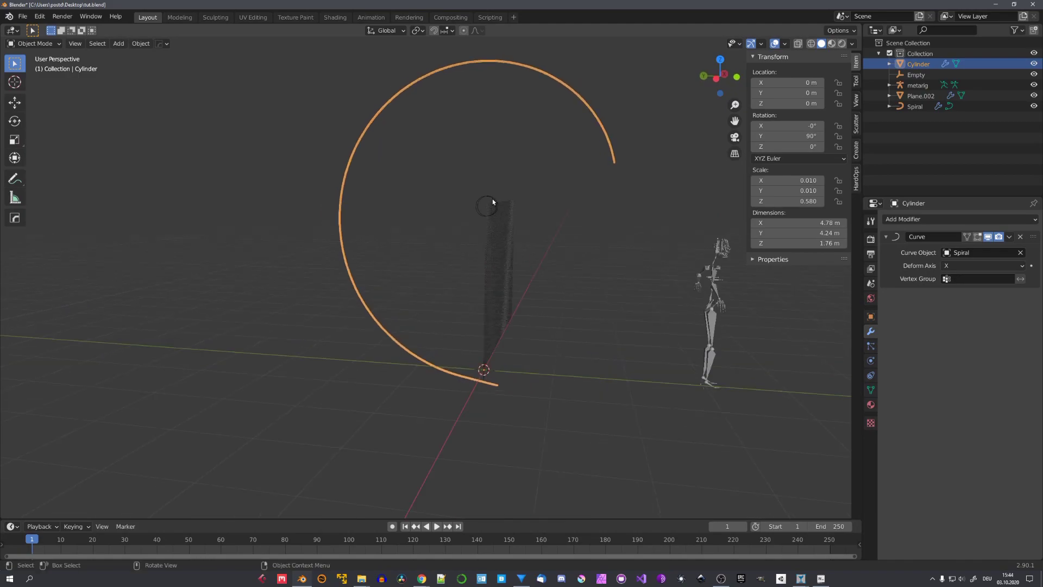
Step: Apply all transforms to the spiral curve and select the deformed cylinder again
left_click(492, 198)
middle_click_drag(540, 226, 497, 241)
key("ctrl+a")
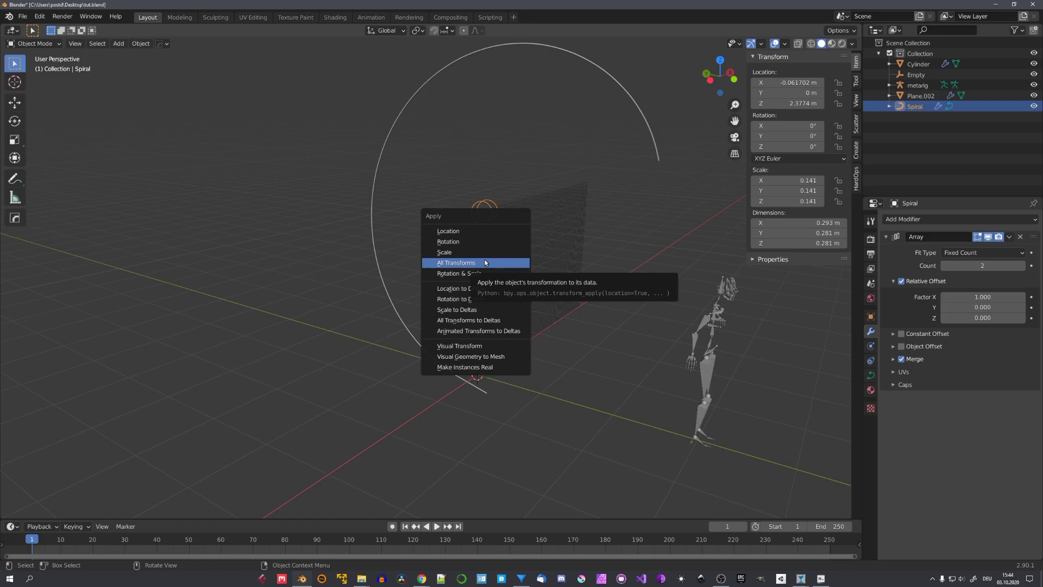
left_click(484, 263)
middle_click_drag(484, 263, 440, 329)
scroll(474, 231, "up", 4)
scroll(449, 312, "up", 4)
left_click(441, 242)
scroll(441, 250, "down", 5)
key("g")
key("x")
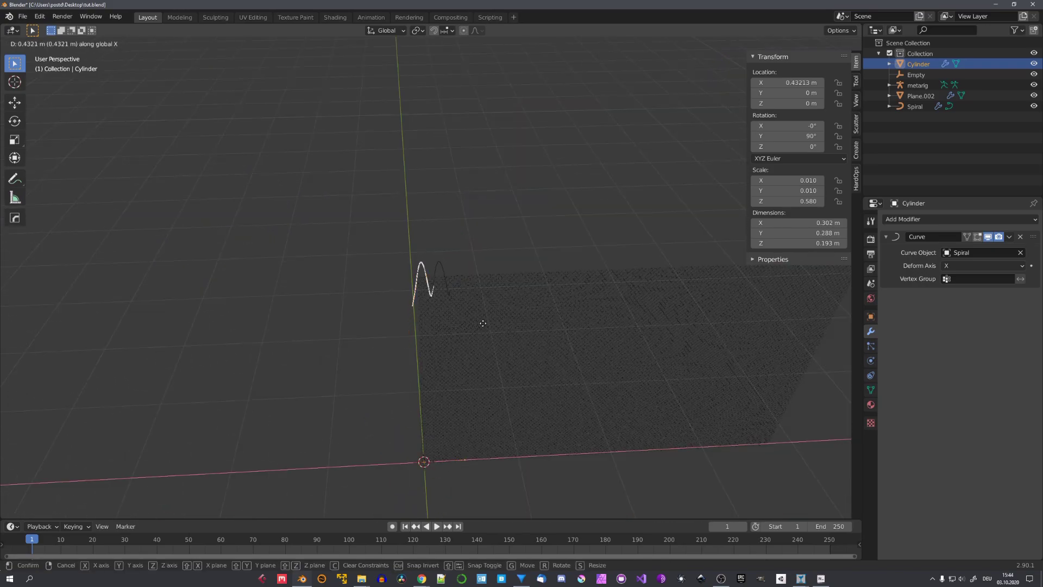
right_click(498, 315)
middle_click_drag(498, 315, 451, 310)
scroll(456, 309, "up", 3)
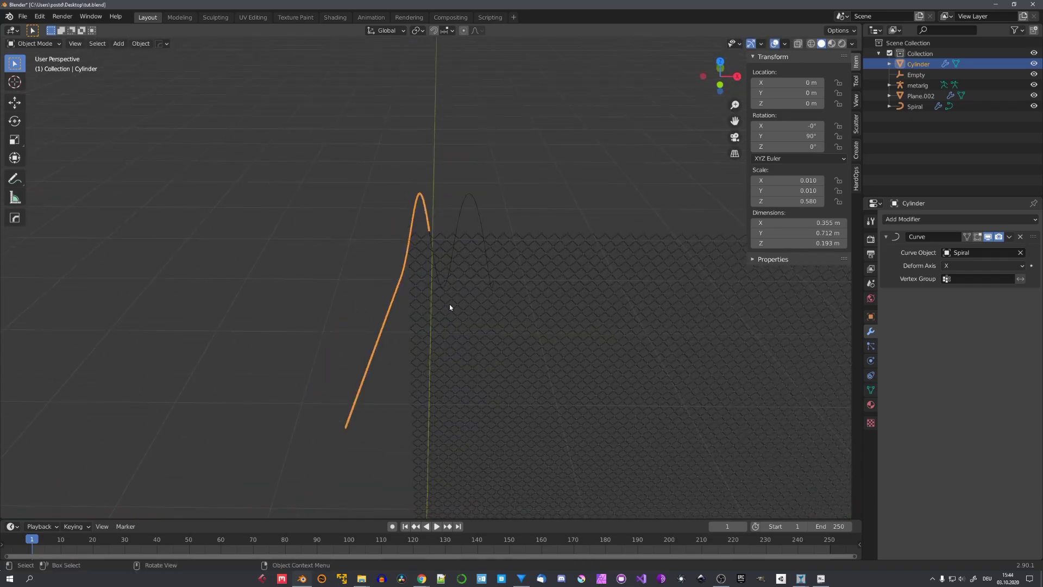
key("g")
key("x")
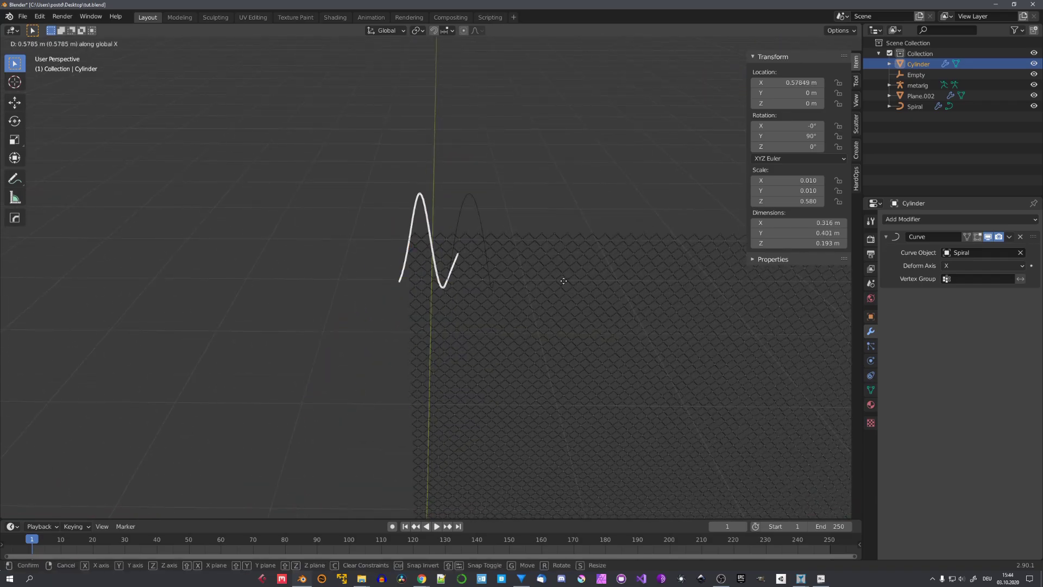
right_click(562, 281)
middle_click_drag(519, 298, 504, 300)
Step: Move the cylinder along the X axis until it follows the spiral's first turn
key("g")
key("x")
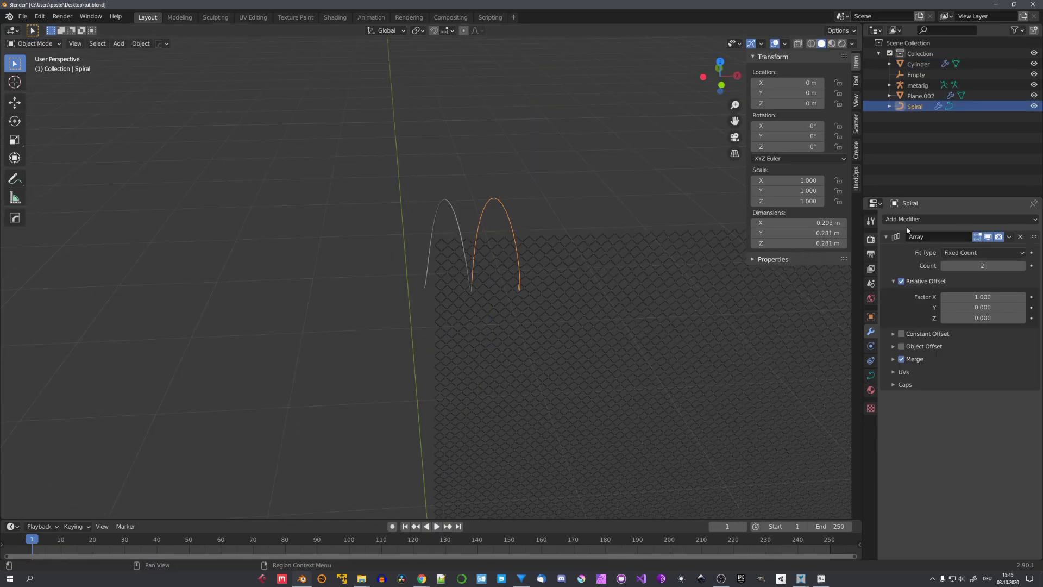
Step: Select the spiral curve and set its Array modifier count to 26 so the coil spans the fence's length
key("KP_Decimal")
middle_click_drag(520, 287, 576, 267)
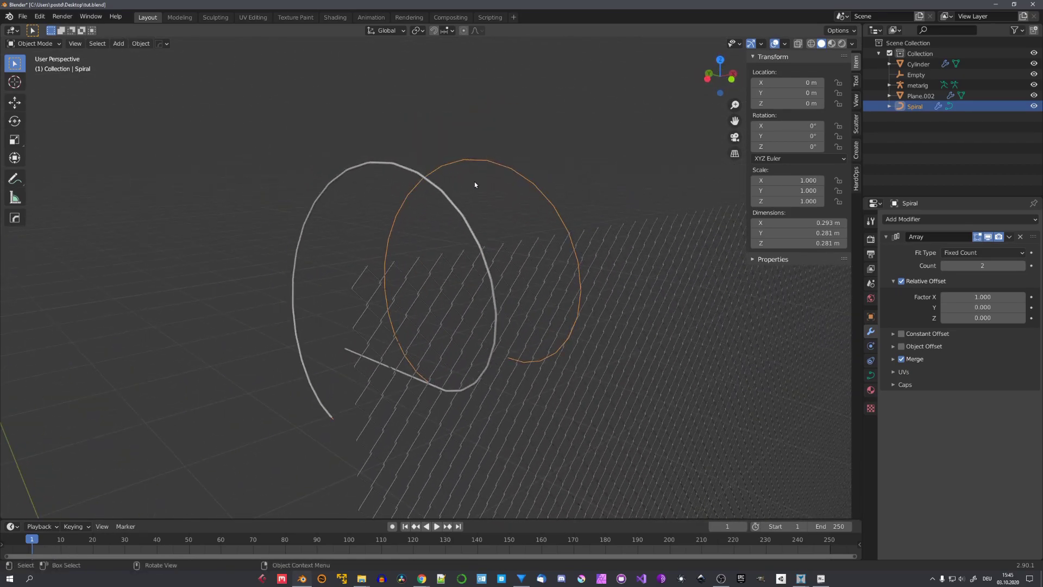
scroll(568, 251, "down", 2)
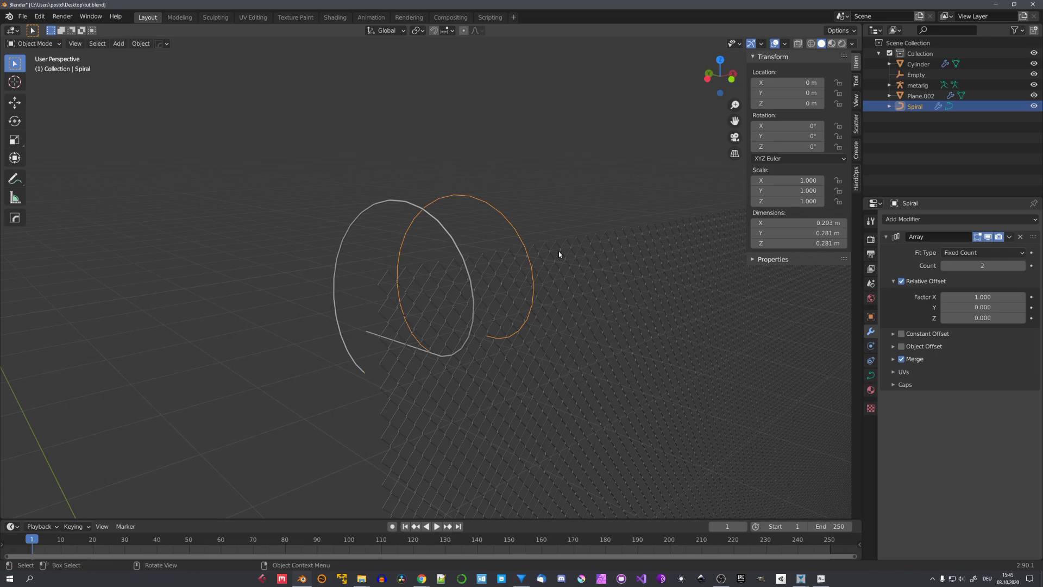
left_click(447, 233)
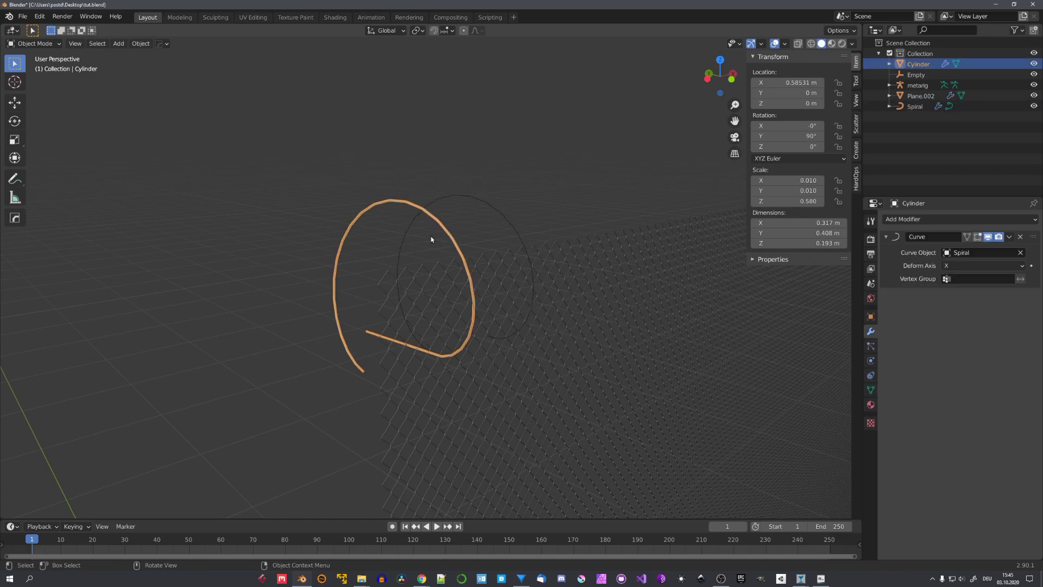
left_click(511, 229)
scroll(512, 244, "down", 7)
middle_click_drag(592, 239, 535, 265)
scroll(535, 265, "down", 4)
middle_click_drag(641, 280, 525, 275, "shift")
left_click_drag(982, 266, 1016, 265)
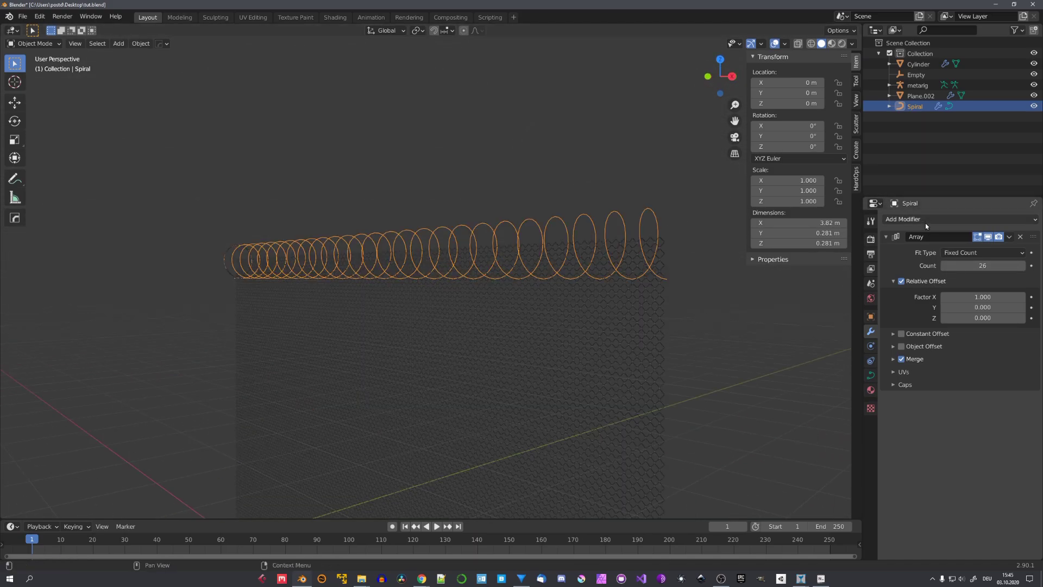
Step: Add a Subdivision Surface modifier to the spiral and set its viewport level to 2
left_click(925, 223)
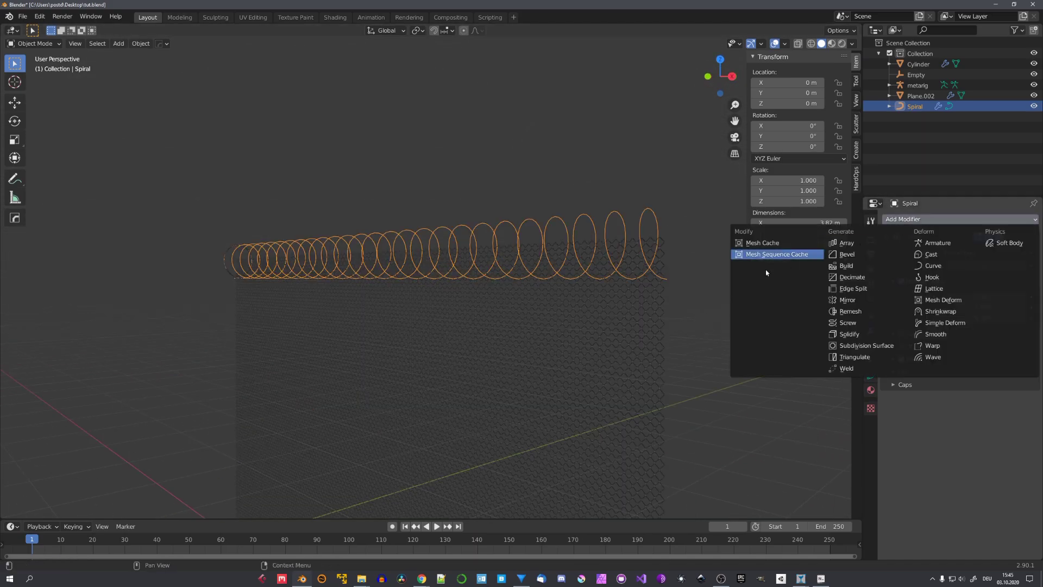
left_click(864, 346)
middle_click_drag(750, 333, 641, 336)
key("ctrl+2")
scroll(597, 299, "down", 1)
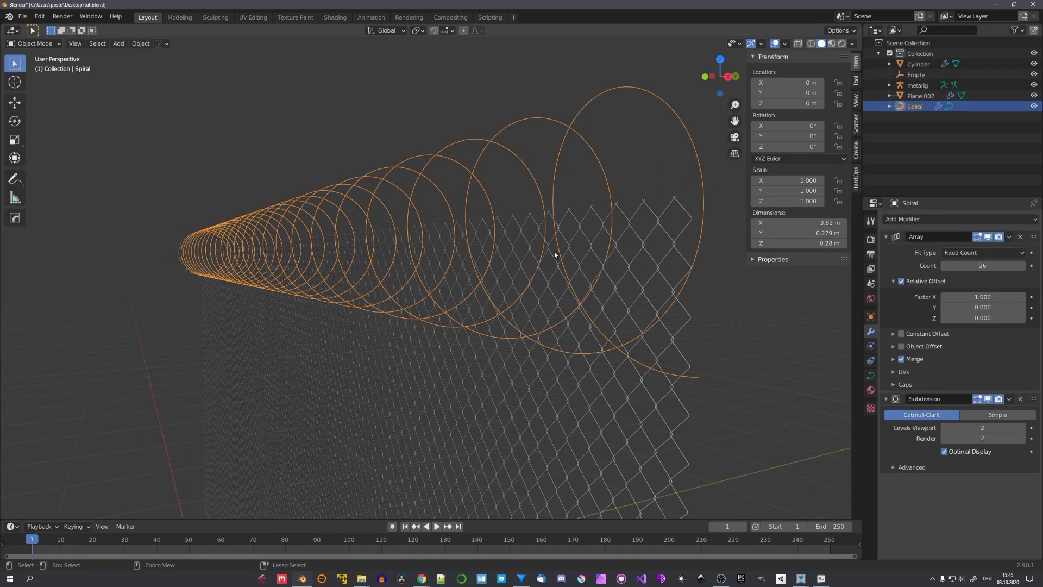
Step: Convert the spiral's visual geometry to a mesh and inspect its vertices in Edit Mode before returning to Object Mode
key("ctrl+a")
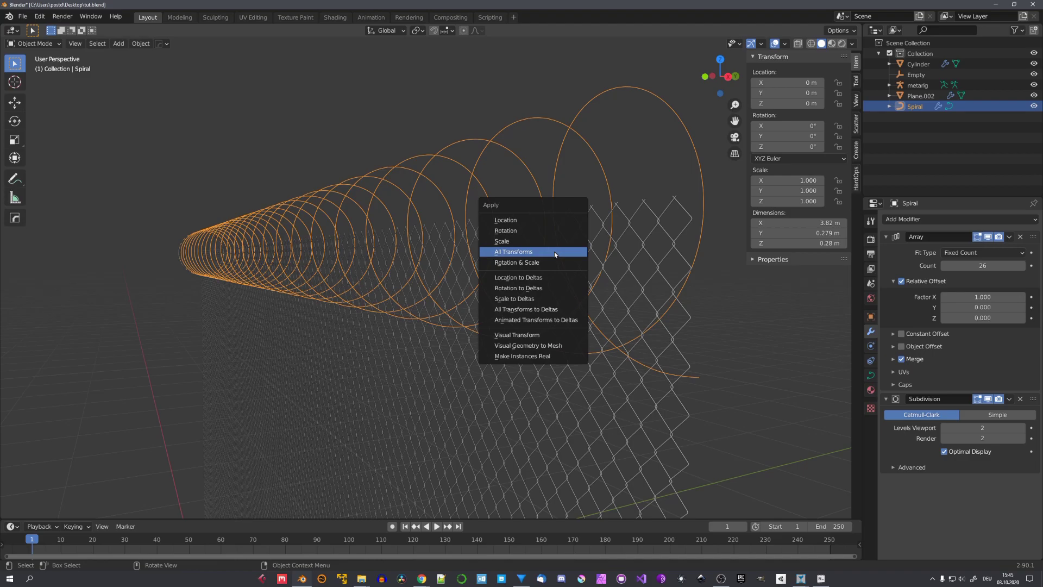
left_click(549, 347)
key("Tab")
middle_click_drag(549, 344, 578, 286)
scroll(578, 287, "up", 10)
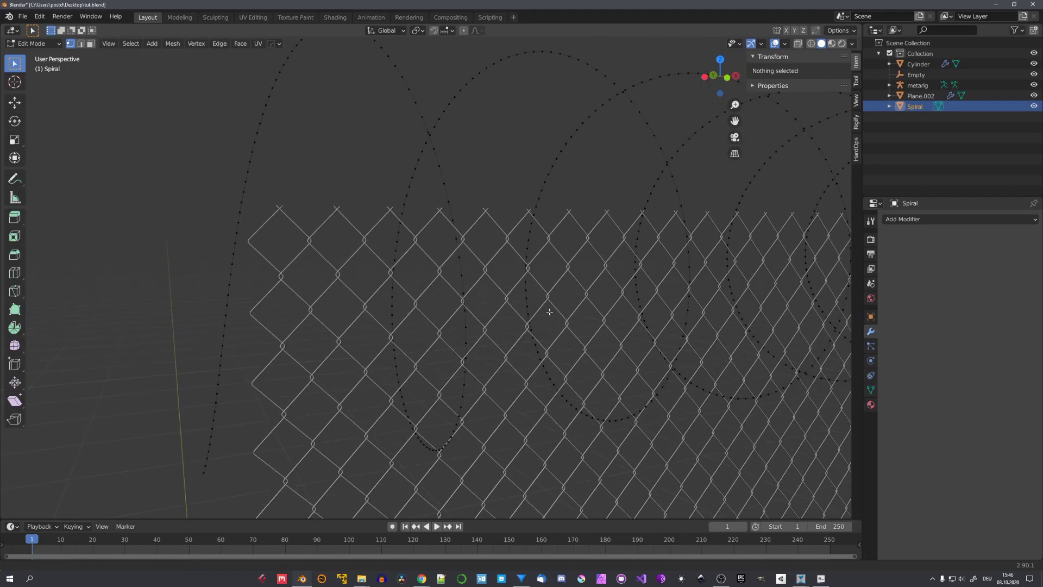
key("Tab")
scroll(549, 311, "down", 6)
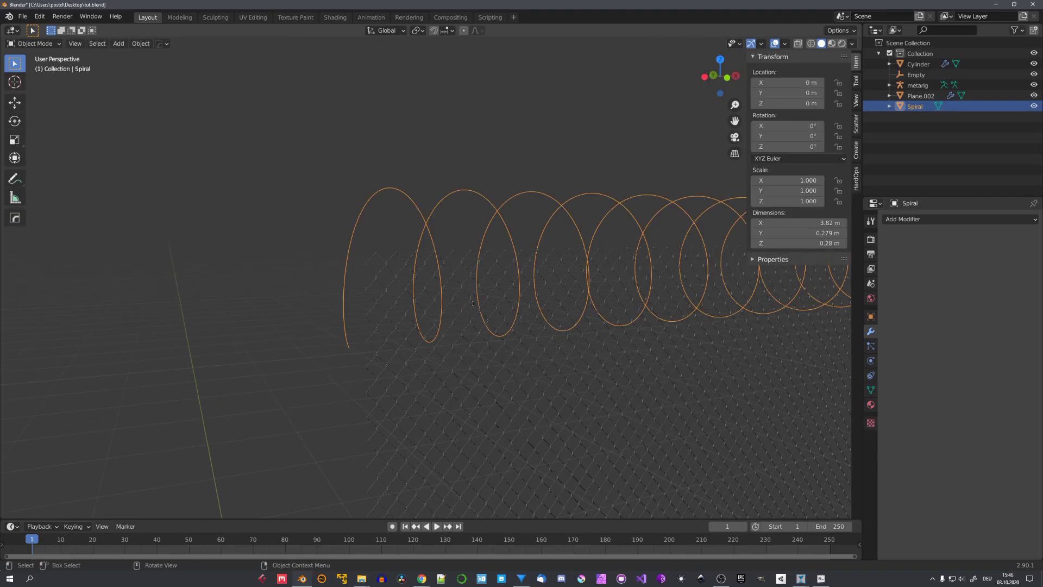
Step: Convert the spiral mesh back into a curve
key("F3")
type("conv")
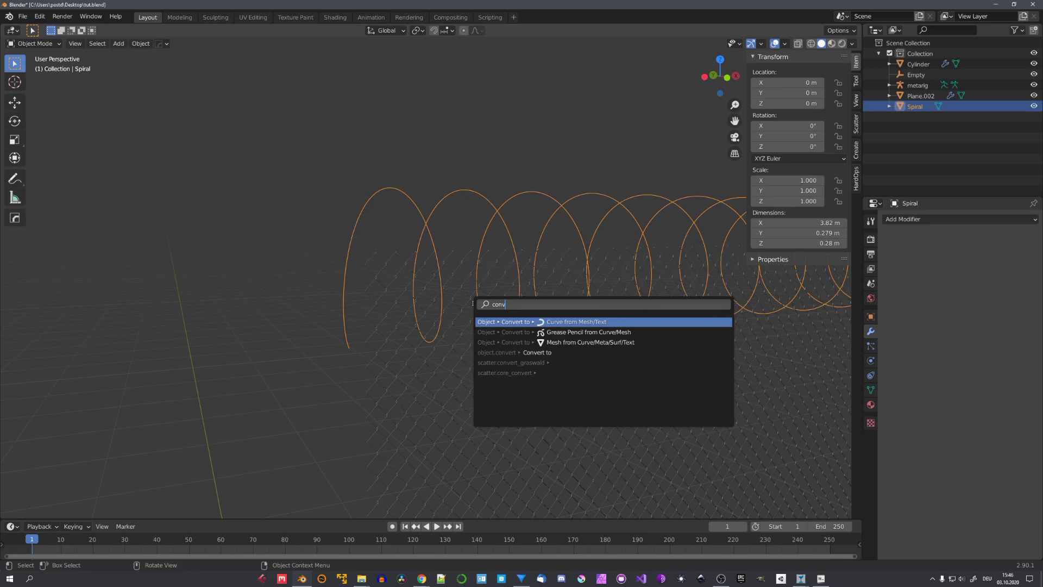
key("Return")
Step: Give the cylinder an Array modifier ahead of its Curve modifier, with relative offset factors X 0, Y 0 and Z 1
left_click(435, 246)
scroll(435, 258, "down", 3)
middle_click_drag(455, 309, 492, 311)
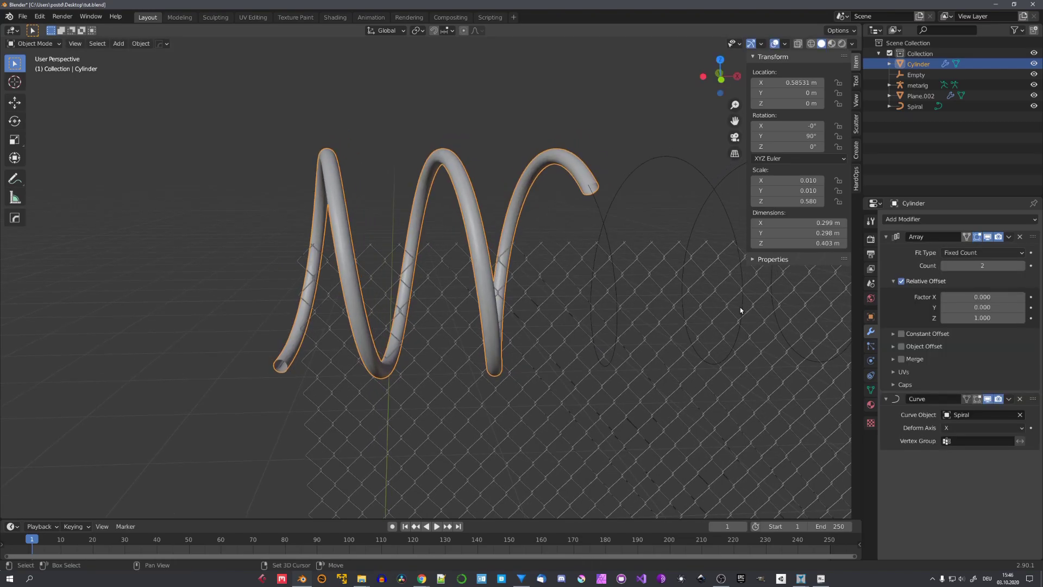
Step: Set the cylinder's Array count to 20 so the wire follows the whole spiral
scroll(739, 307, "down", 5)
middle_click_drag(714, 305, 708, 316)
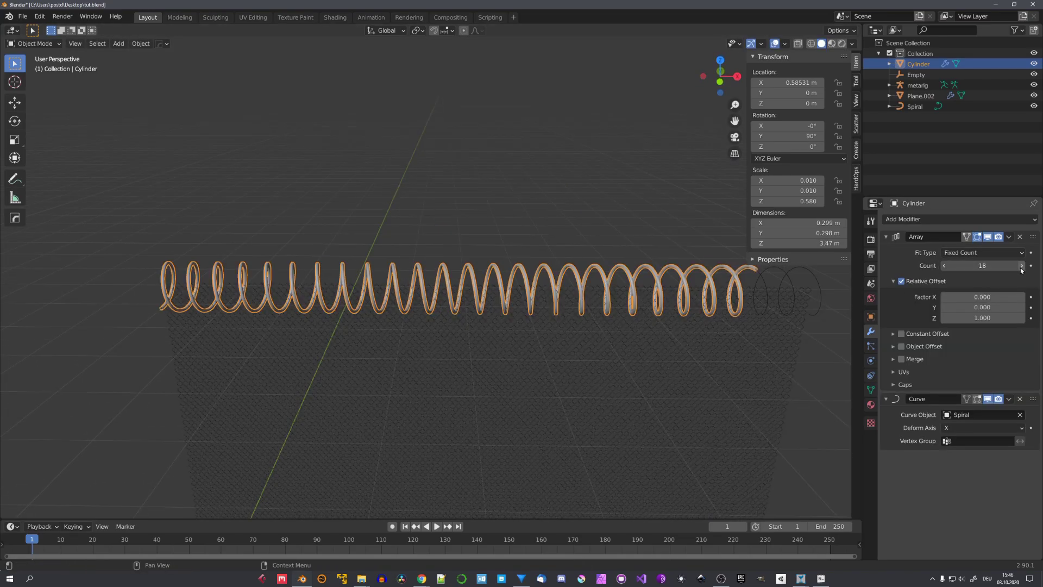
left_click(1020, 267)
left_click(1020, 266)
middle_click_drag(505, 294, 594, 305)
scroll(595, 305, "up", 5)
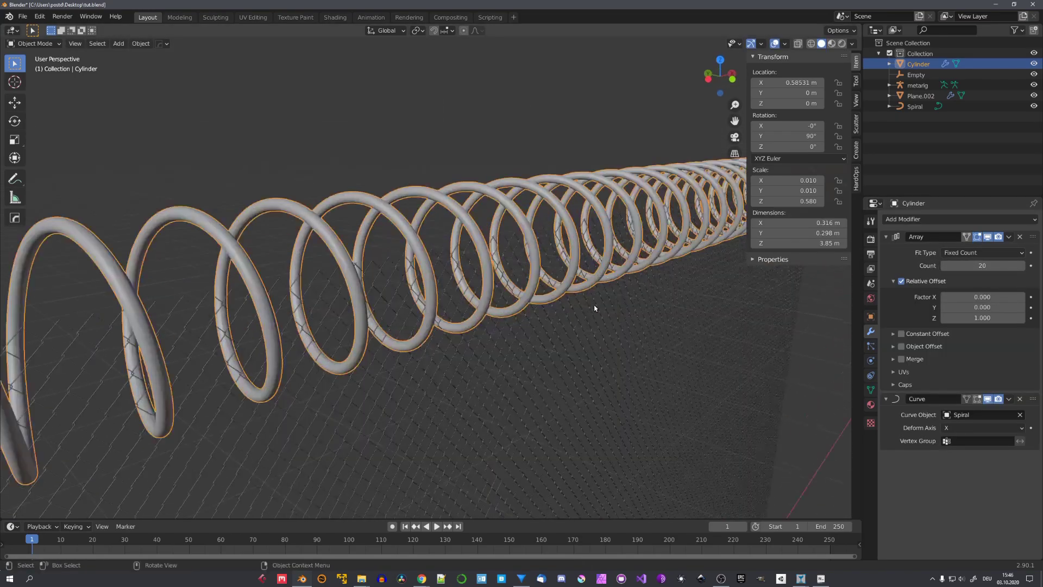
scroll(594, 308, "down", 4)
Step: Add a Decimate modifier to the cylinder with a ratio of 0.01
left_click(923, 219)
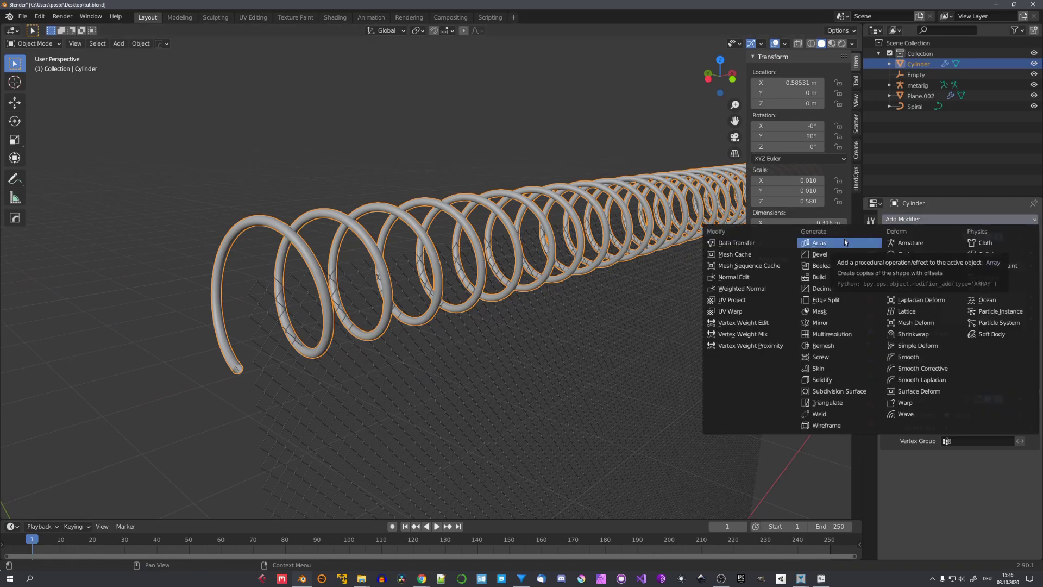
left_click(826, 288)
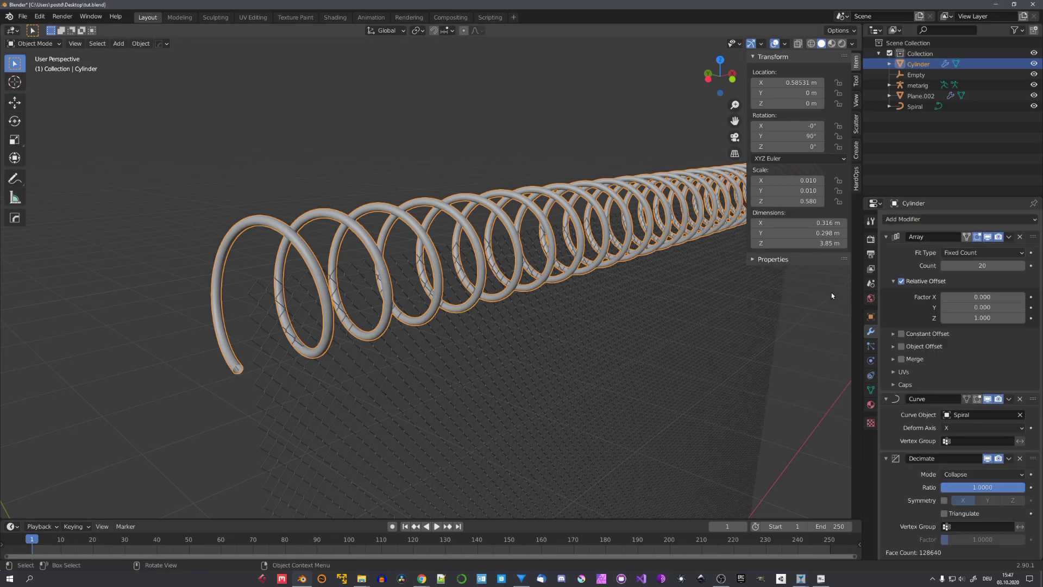
left_click(886, 237)
left_click(886, 251)
left_click(967, 295)
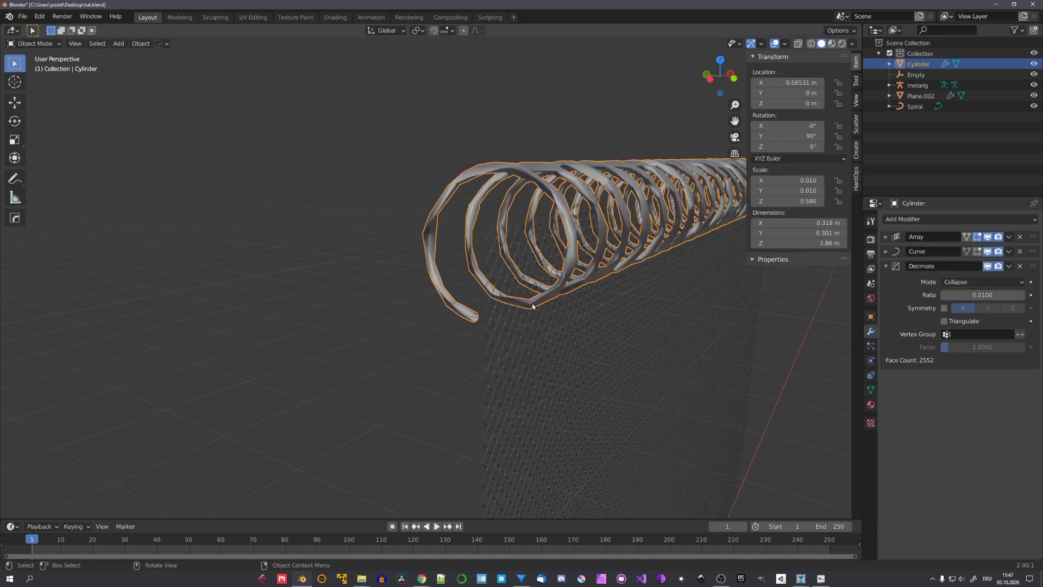
Step: Scale down the cylinder's geometry in Edit Mode on all axes except X to thin the coiled wire
middle_click_drag(533, 305, 543, 229)
scroll(524, 303, "down", 3)
key("ctrl+Tab")
left_click(612, 352)
scroll(570, 347, "down", 4)
middle_click_drag(535, 348, 579, 342)
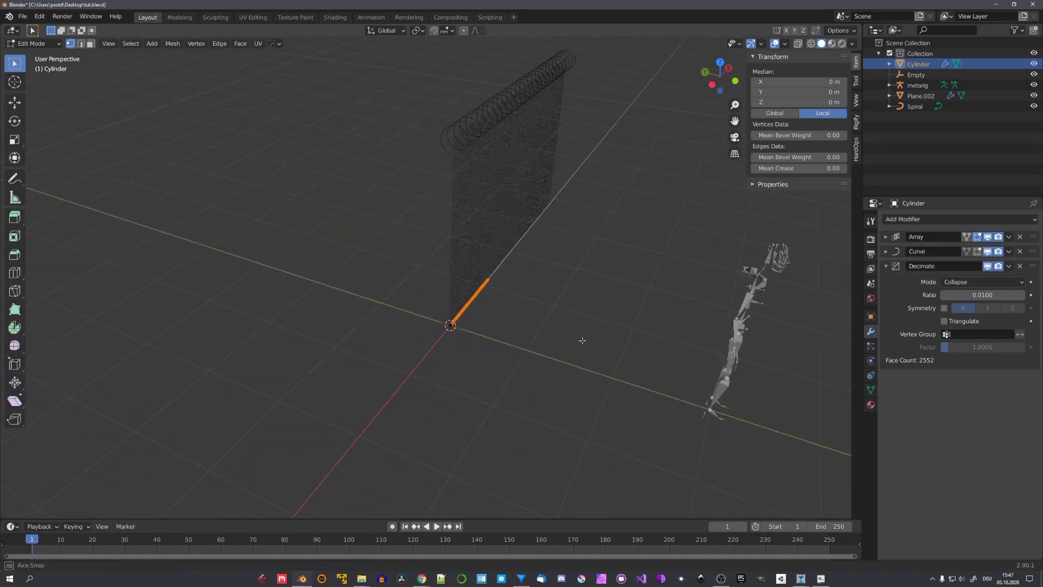
scroll(570, 339, "up", 4)
key("s")
key("shift+x")
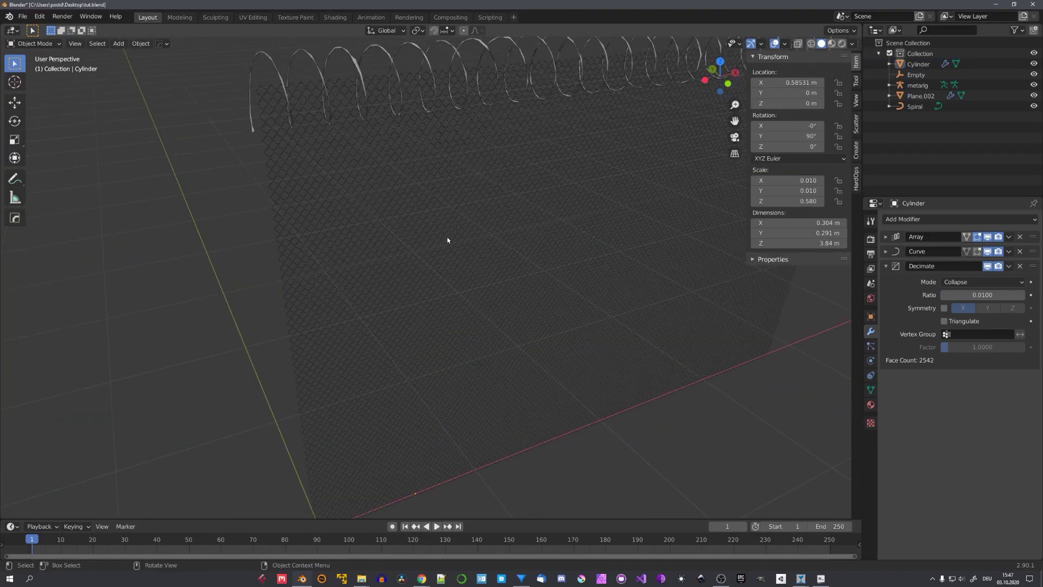
Step: Turn off the viewport display of all modifiers on the fence mesh and focus on its base geometry
middle_click_drag(447, 240, 416, 271)
scroll(423, 222, "down", 2)
middle_click_drag(630, 282, 676, 268)
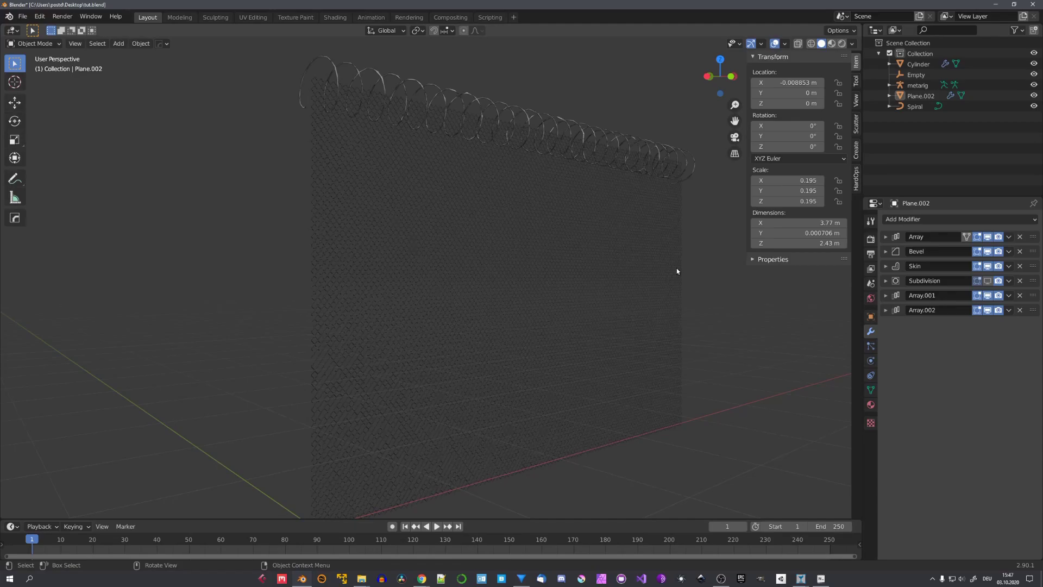
left_click_drag(987, 310, 988, 237)
key("KP_Decimal")
Step: Deselect everything and turn on the viewport display of all the fence mesh's modifiers, including Subdivision
left_click(356, 265)
key("alt+a")
left_click(987, 237)
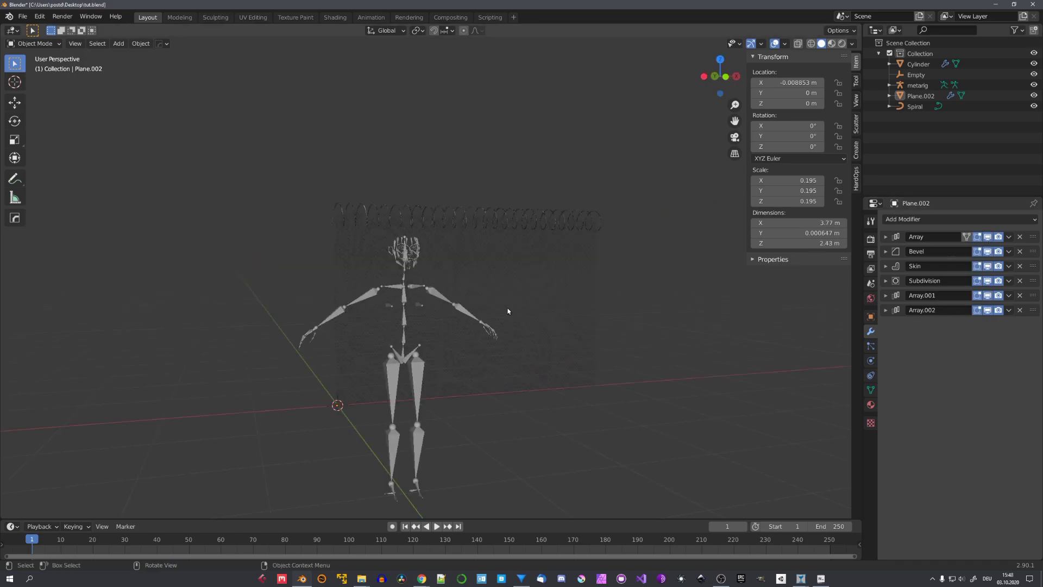
middle_click_drag(508, 311, 493, 314)
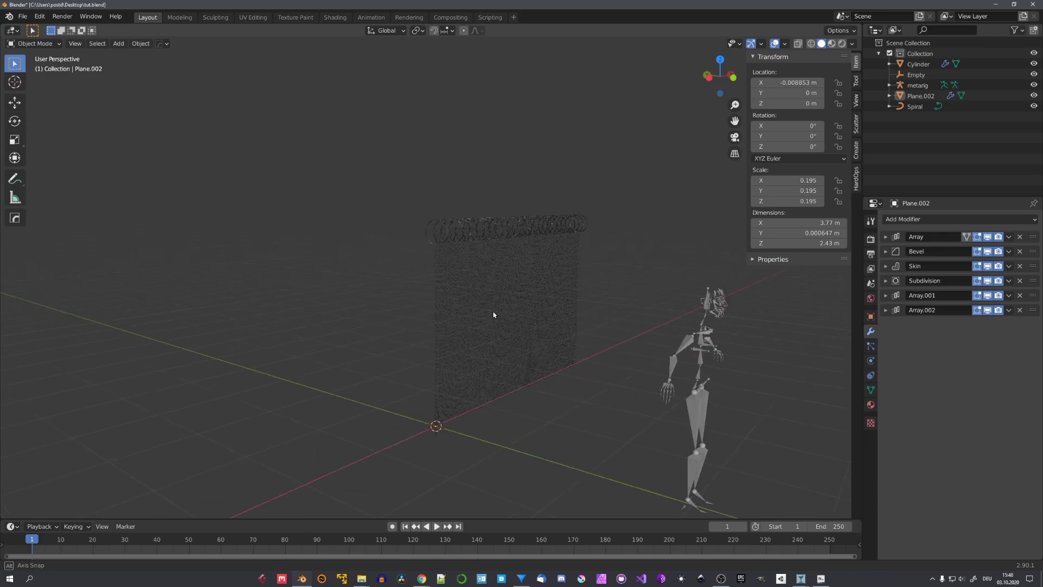
scroll(494, 314, "up", 3)
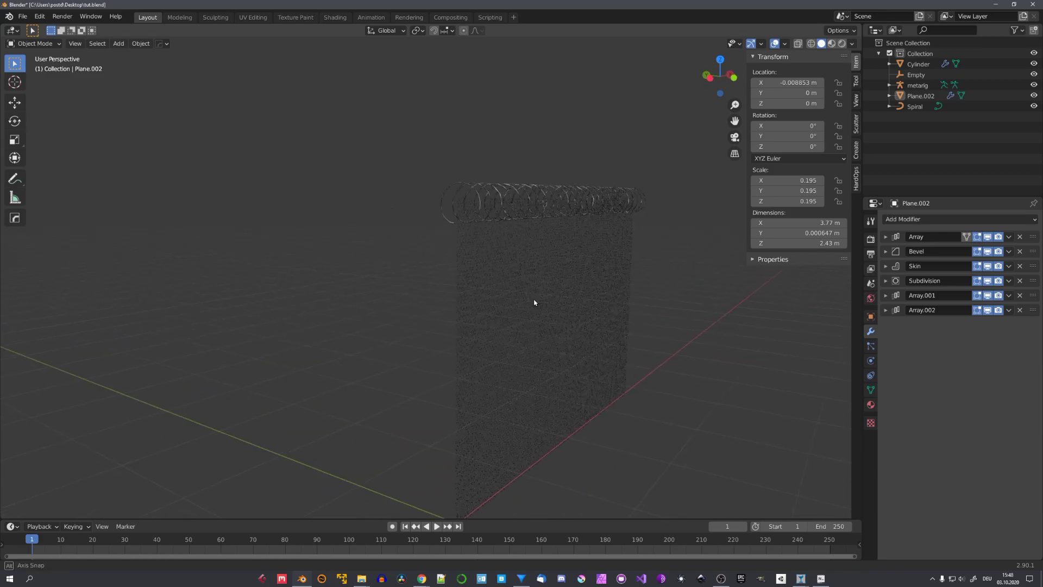